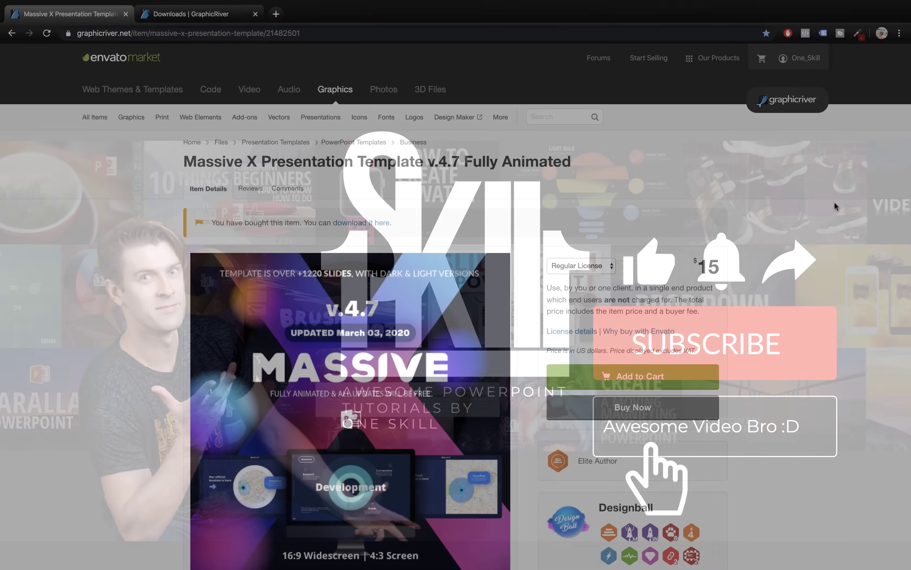
Scroll down the Massive X Presentation Template v.4.7 page to see its preview and purchase details
scroll(833, 205, down, 3)
Go from the Massive X item page to the purchased Downloads page
scroll(833, 203, down, 15)
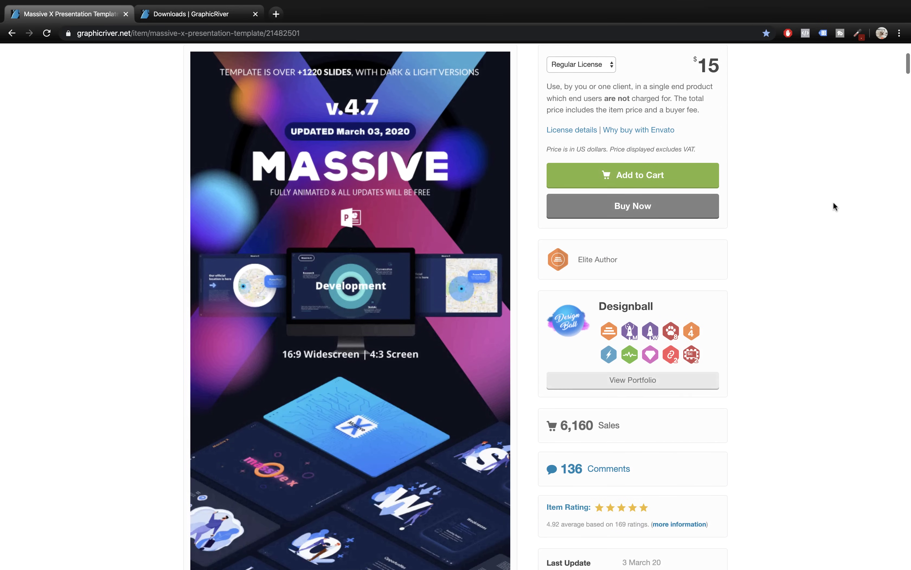
scroll(833, 205, down, 5)
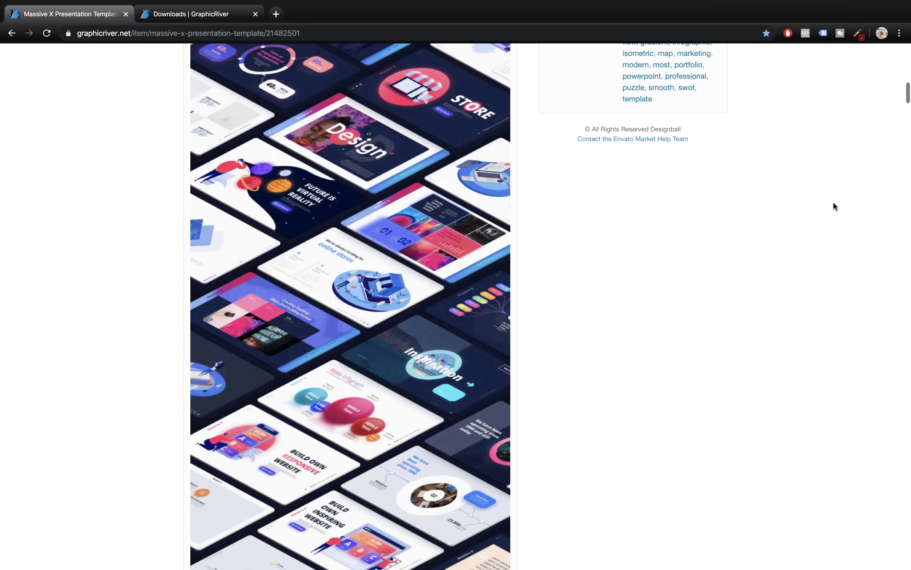
scroll(833, 205, up, 10)
scroll(834, 204, up, 15)
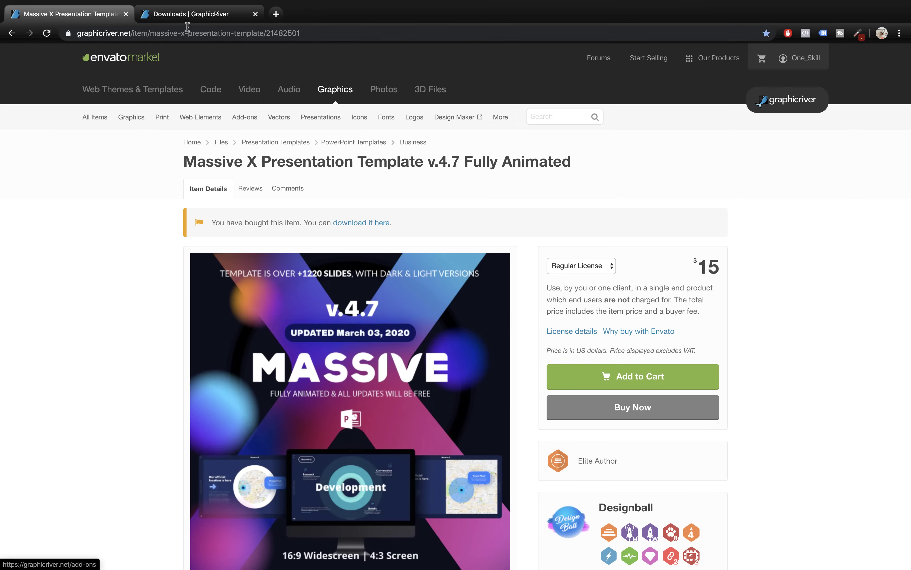
click(189, 15)
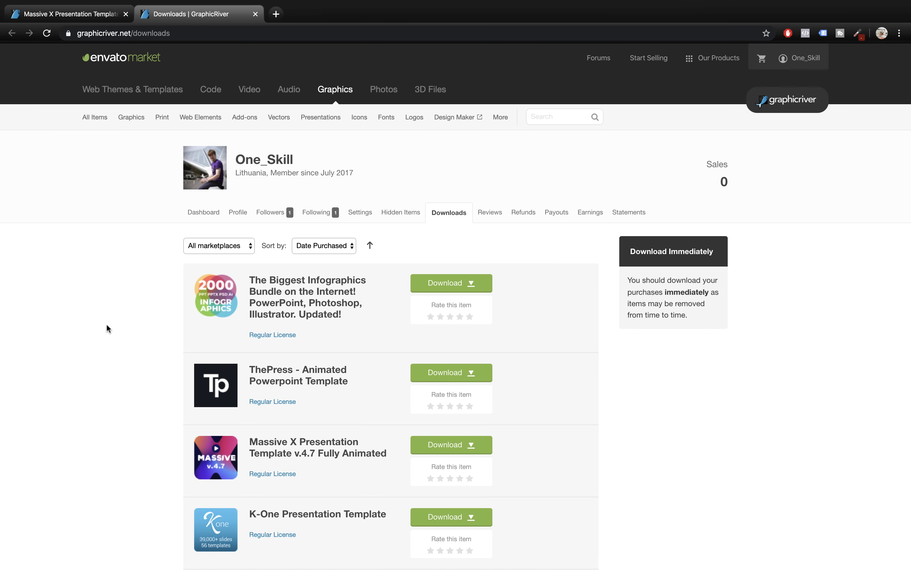
Rate Massive X five stars for Item Quality with the comment 'Sup' and save the review
scroll(121, 323, down, 5)
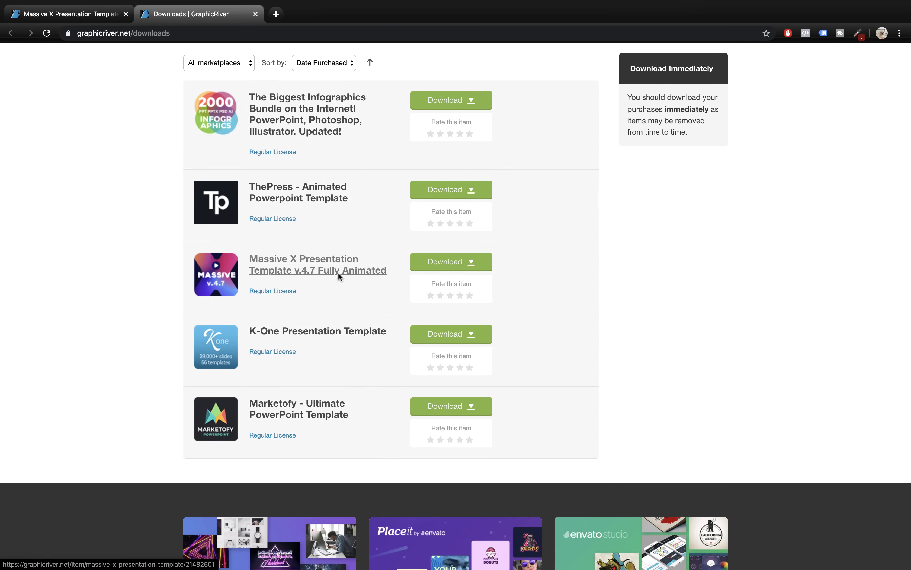
click(470, 295)
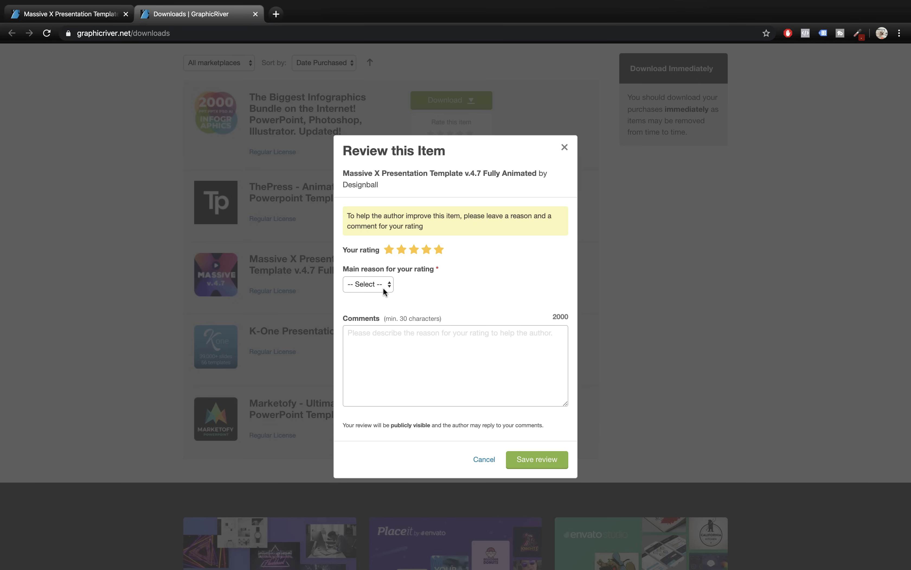
click(384, 291)
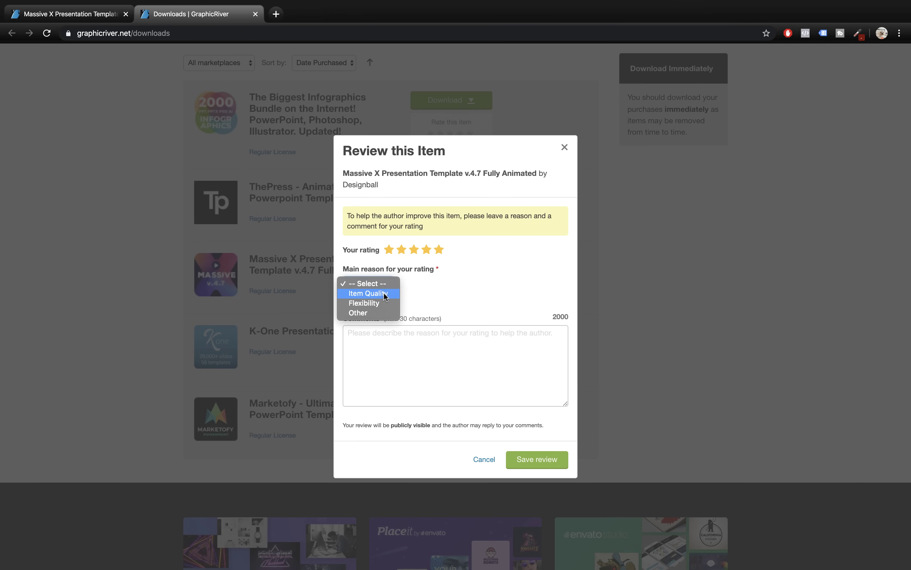
click(385, 295)
click(390, 355)
text(Super Awesome)
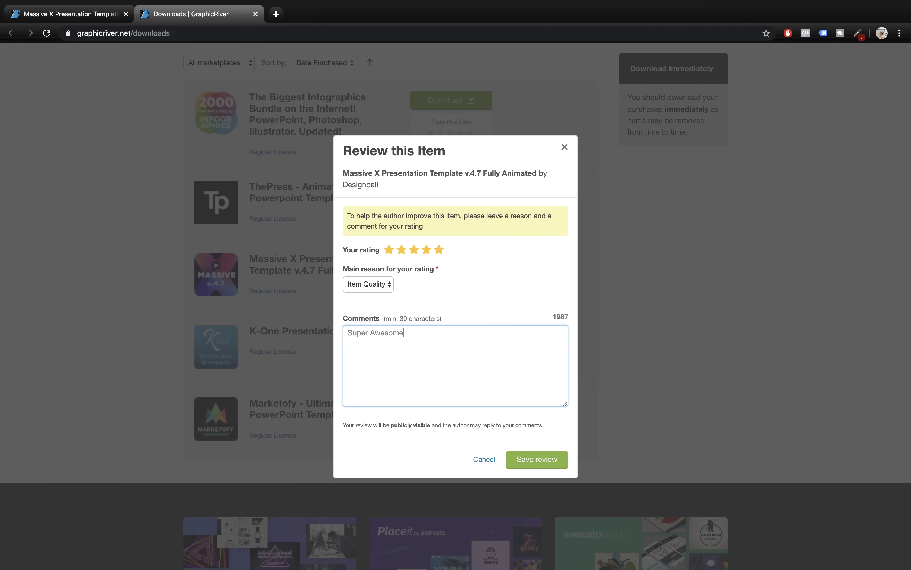
click(538, 459)
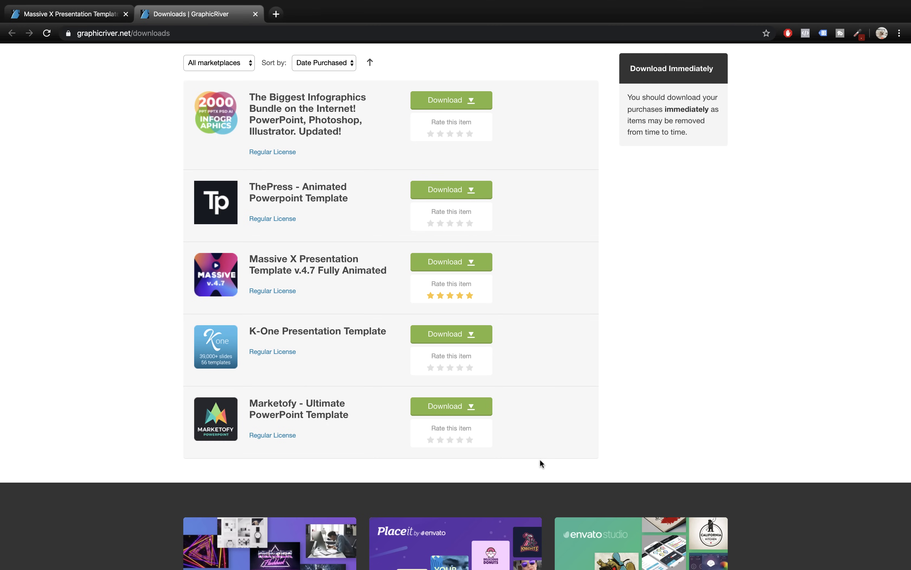
Download the Massive X main files and switch to the deck in PowerPoint
click(452, 261)
click(435, 283)
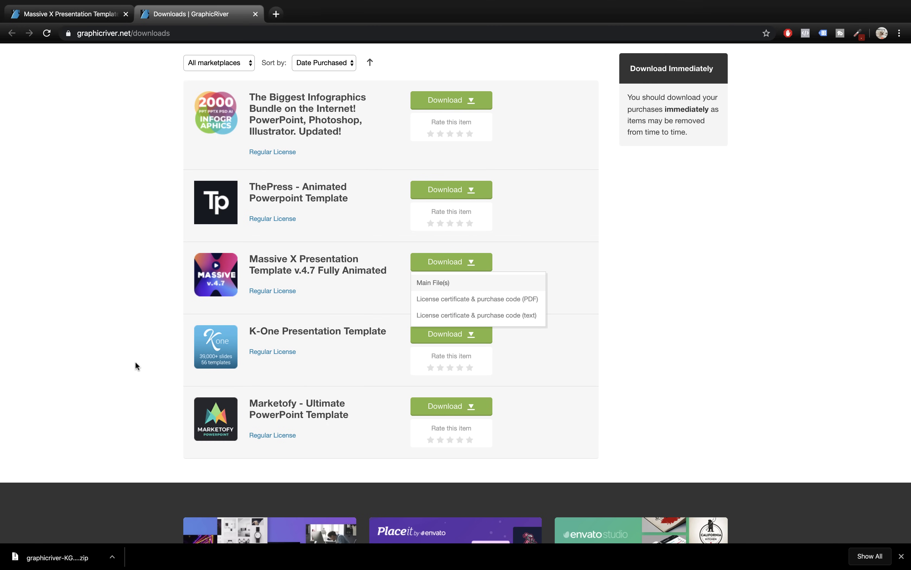
key(ctrl+Right)
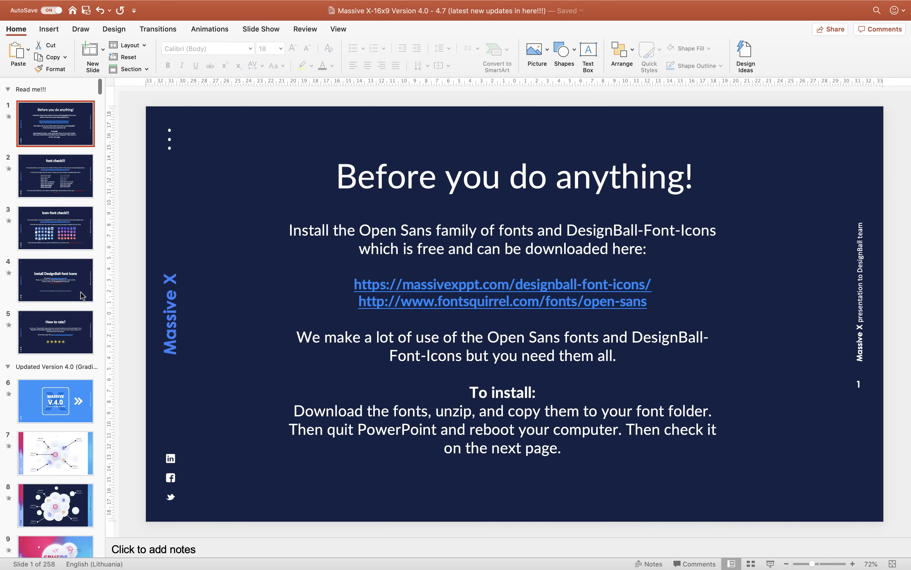
Switch the Massive X deck to Slide Sorter view
scroll(83, 295, down, 10)
scroll(82, 296, up, 10)
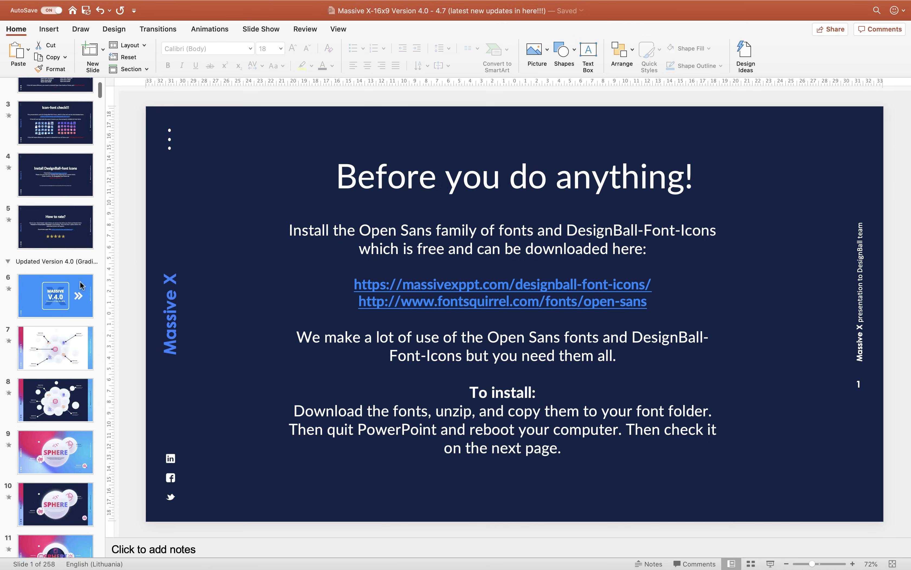
click(343, 32)
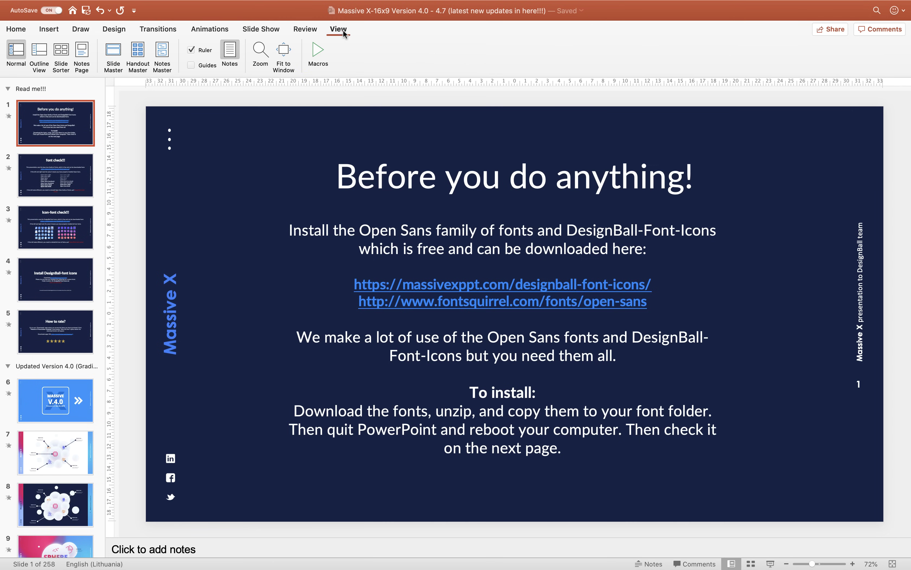
click(61, 56)
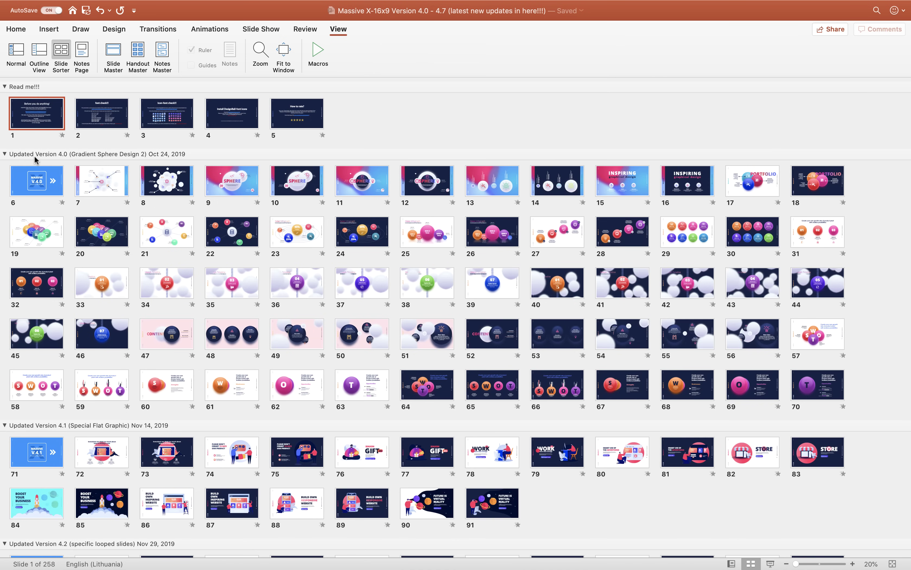
Open slide 238, the V.4.7 title slide, and start the slide show from it
scroll(78, 220, down, 10)
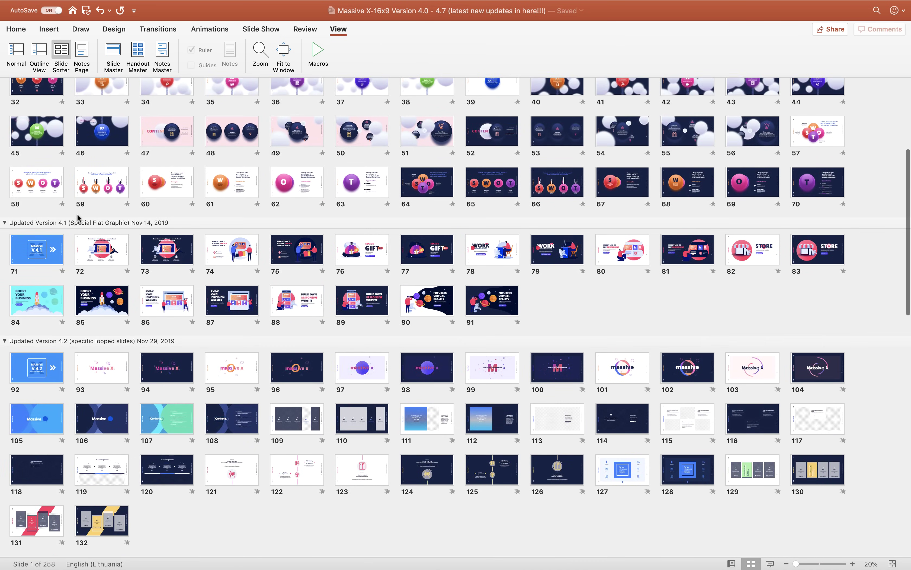
scroll(68, 226, down, 8)
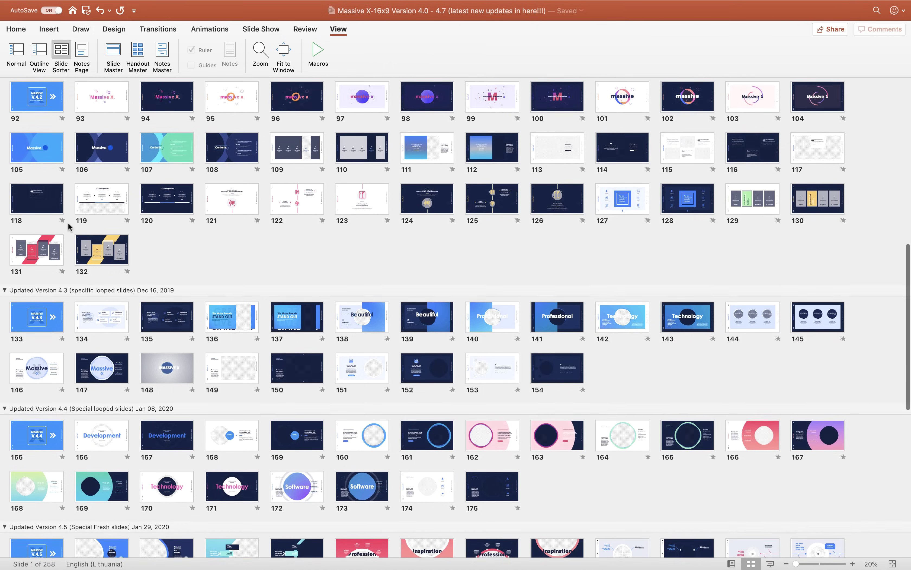
scroll(65, 223, down, 10)
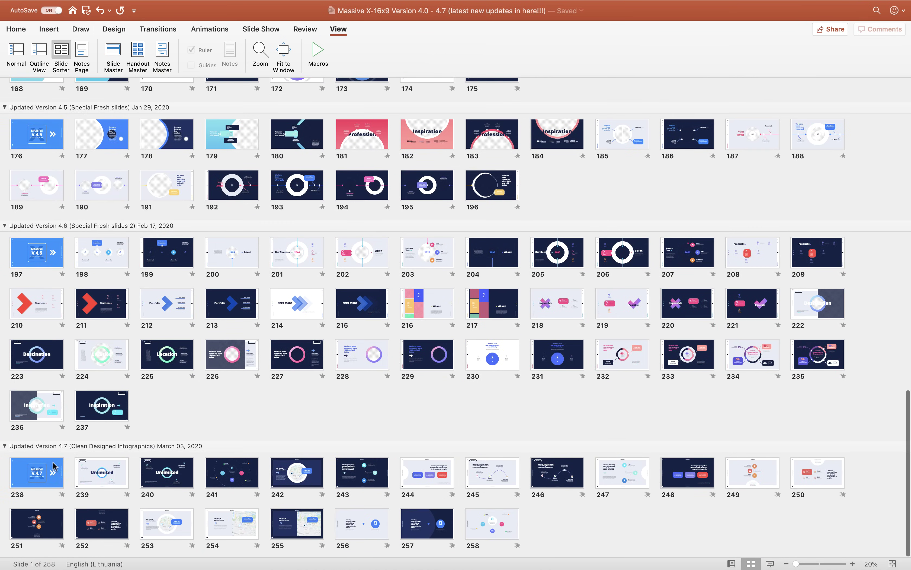
double_click(41, 473)
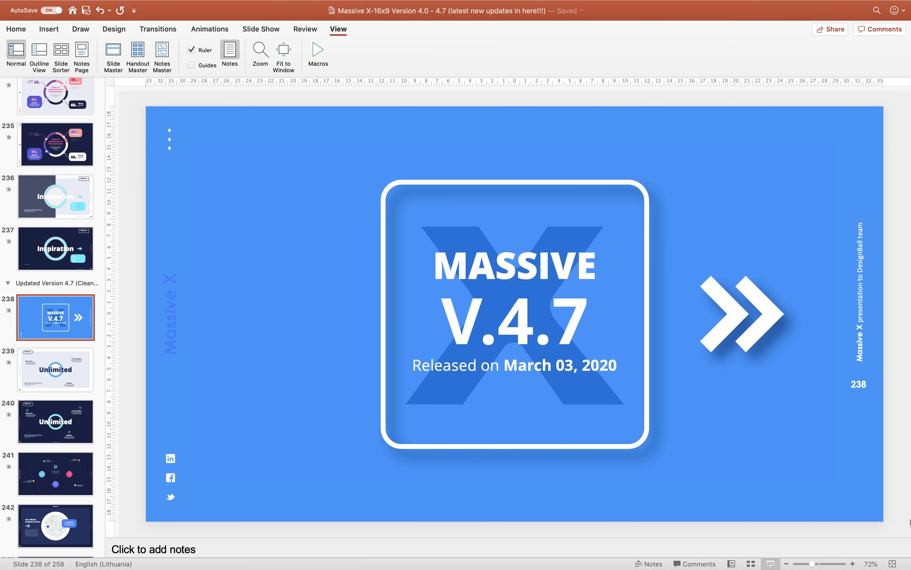
key(super+Return)
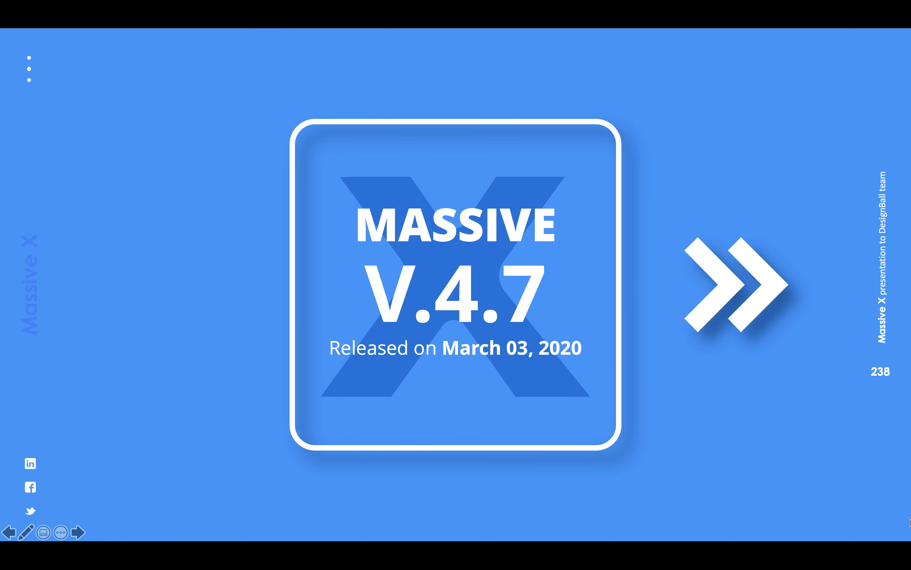
Advance the show through slides 239 to 245, then end it and return to editing
key(Right)
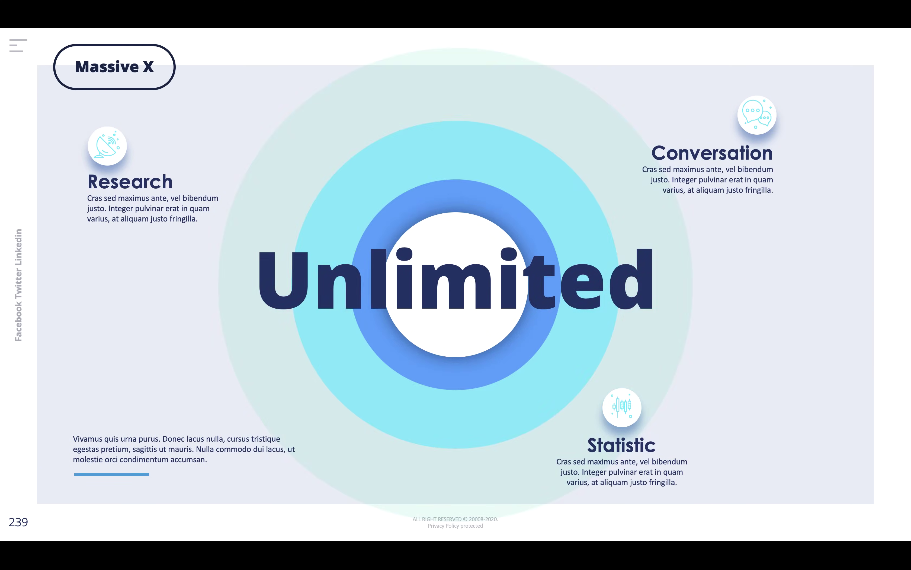
key(Right)
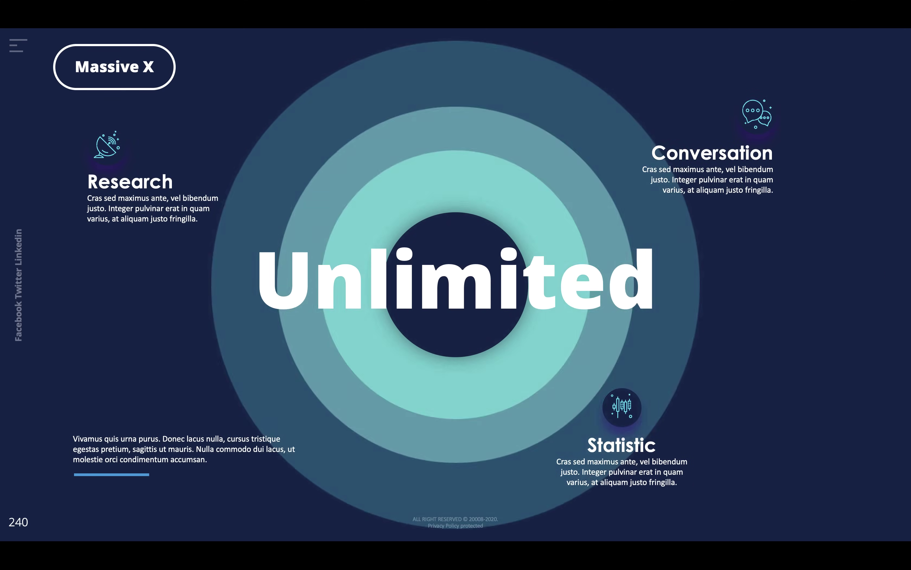
key(Right)
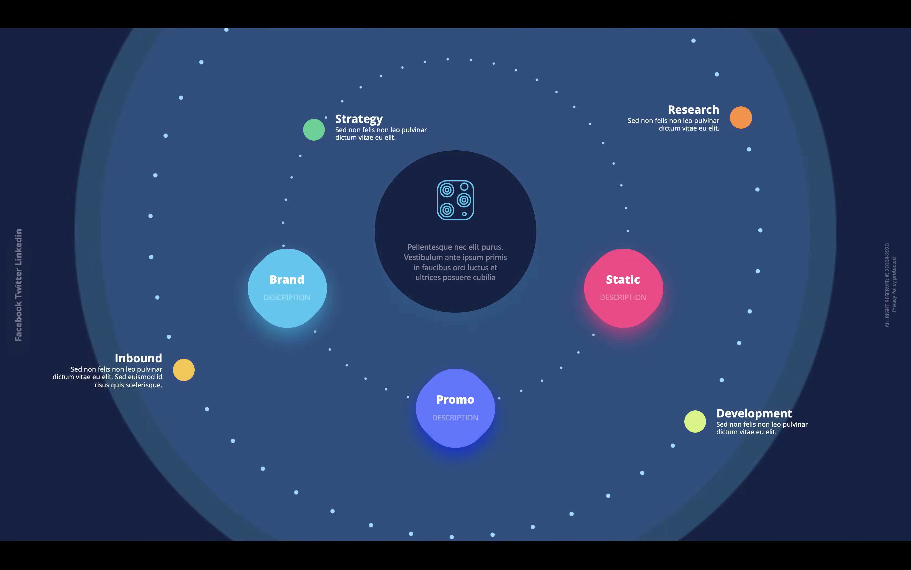
key(Right)
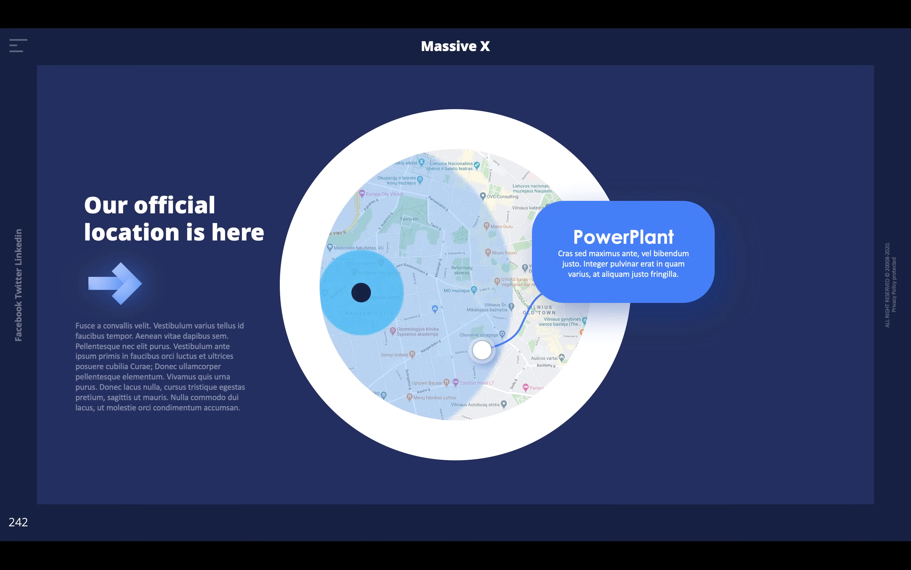
key(Right)
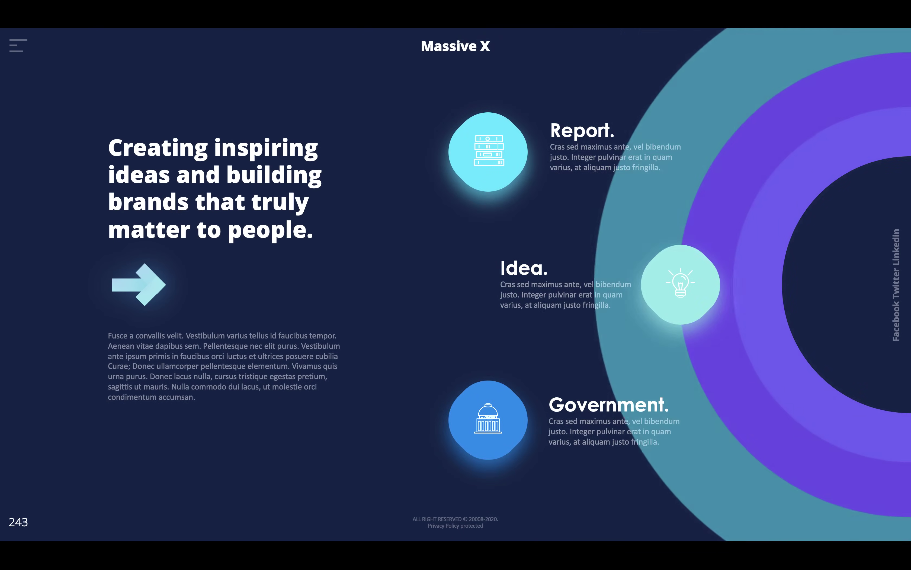
key(Right)
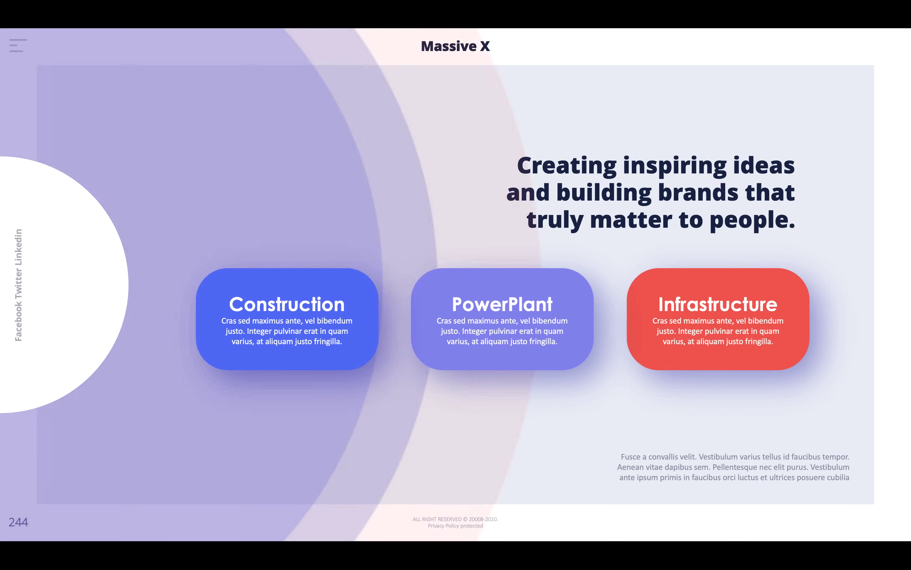
key(Right)
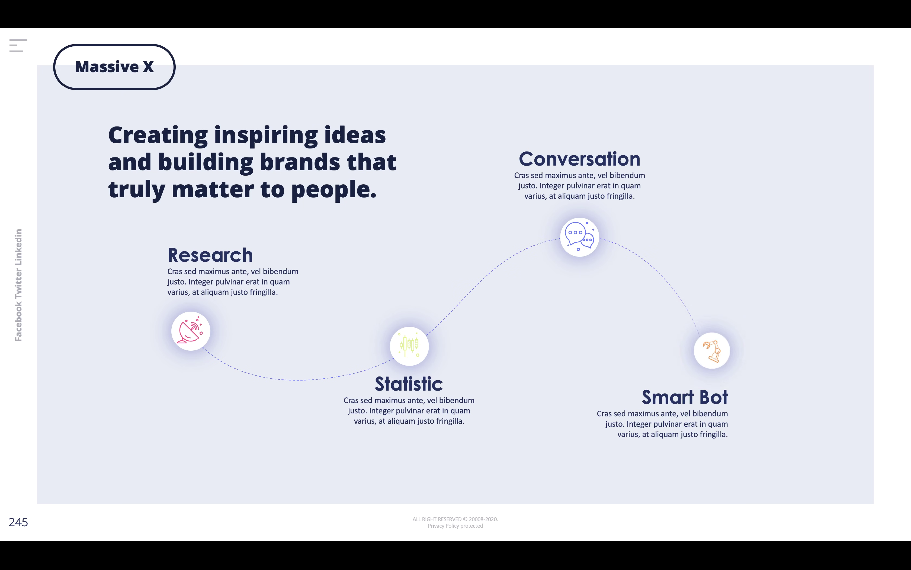
key(Escape)
scroll(49, 261, up, 6)
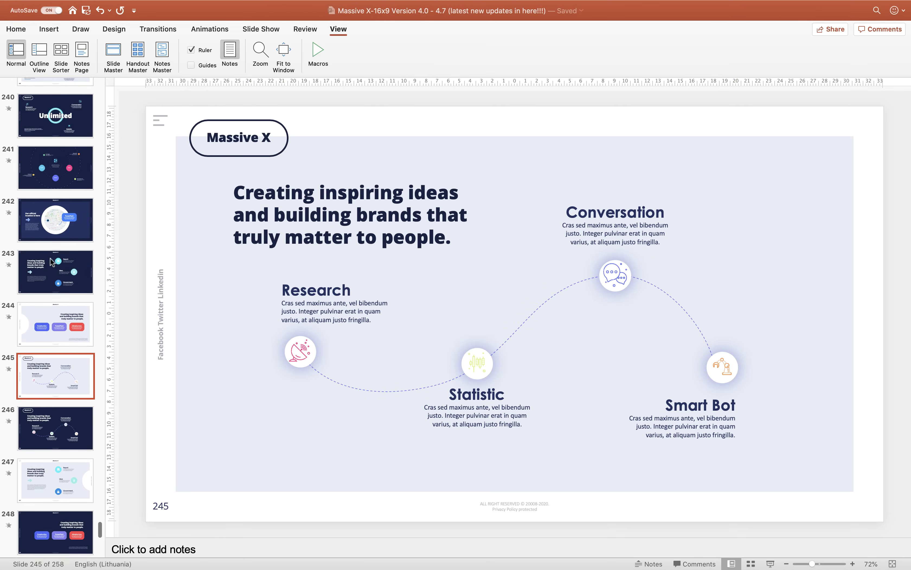
Preview slide 240's Unlimited ring animation, then play the Awesome slide full-screen and exit
click(61, 286)
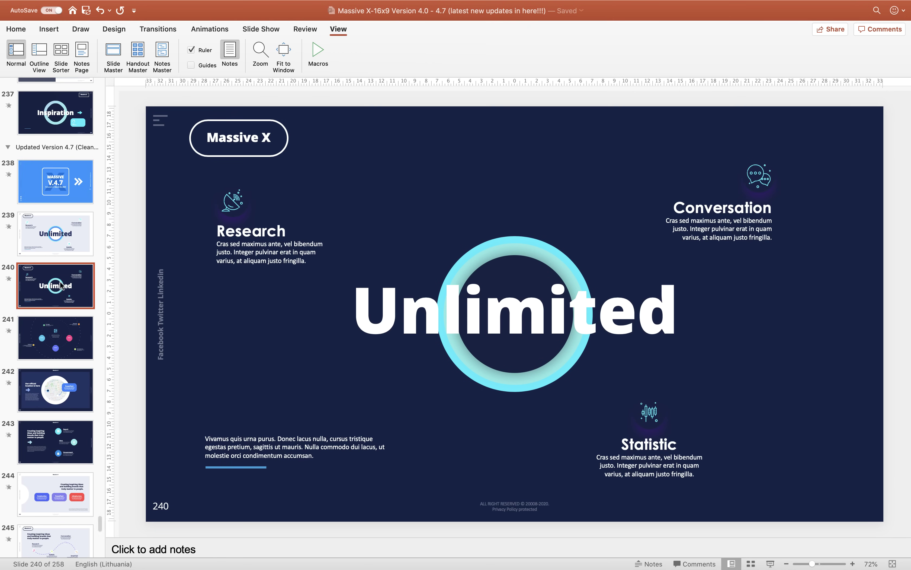
click(210, 30)
click(18, 51)
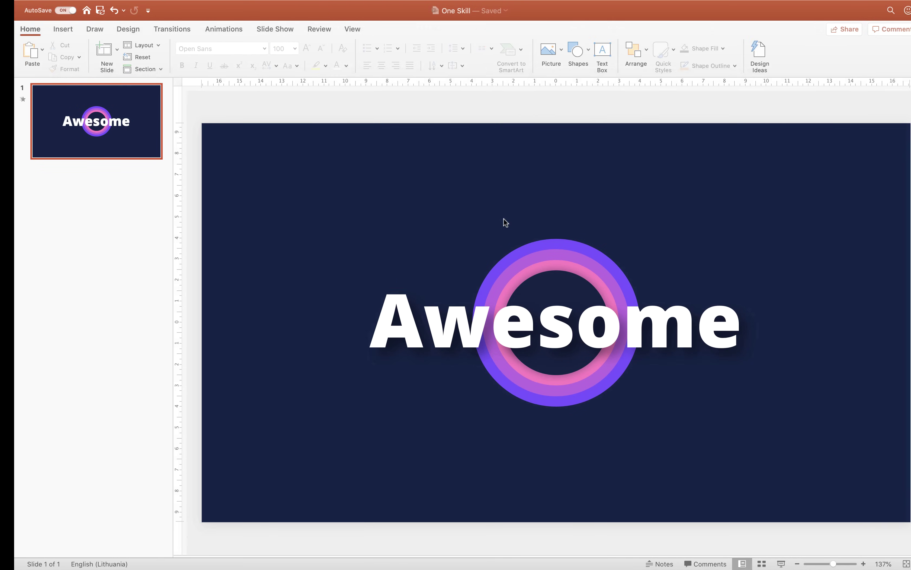
click(767, 563)
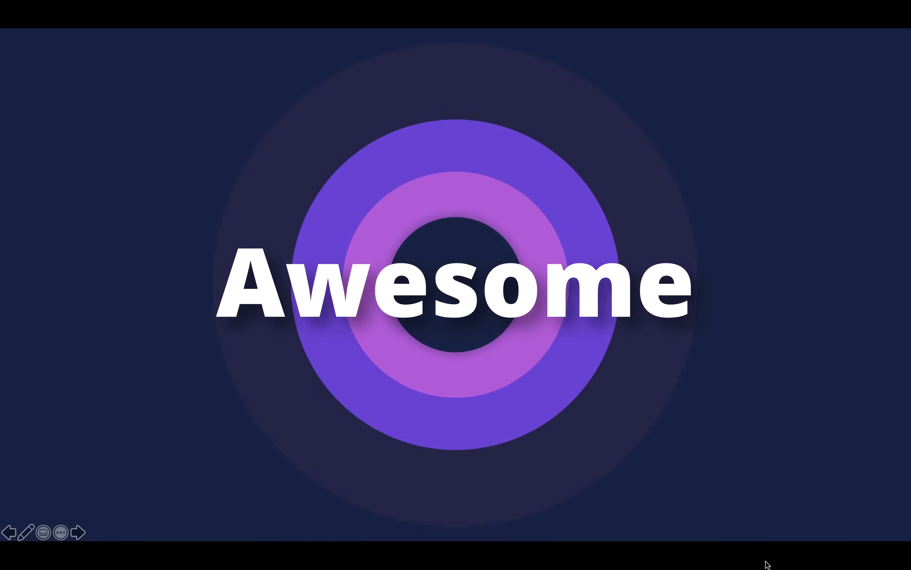
key(Escape)
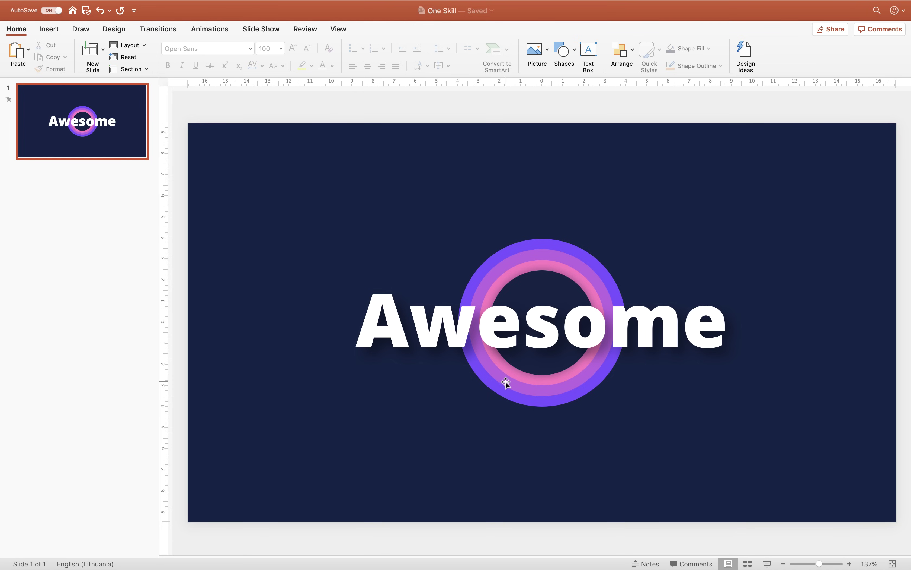
Add a new blank slide 2 and open its Format Background settings
click(37, 175)
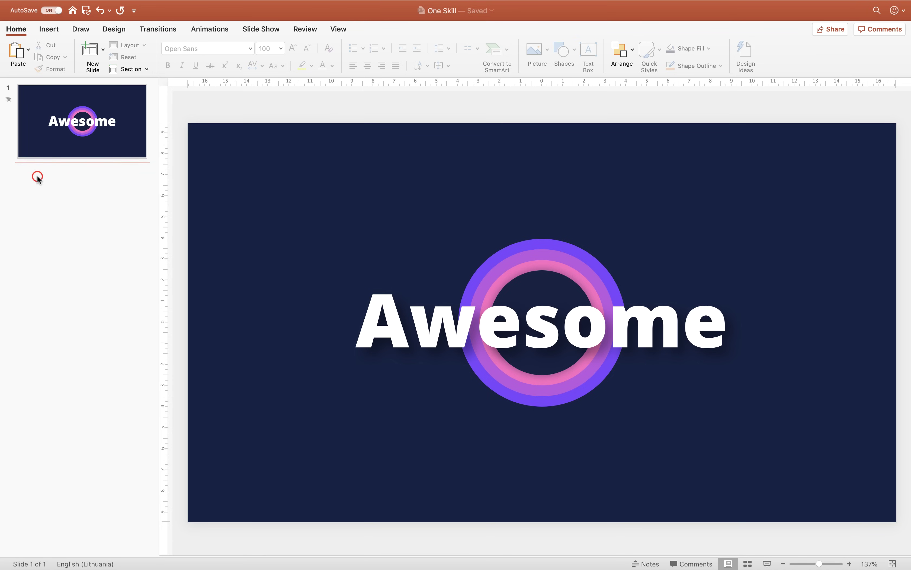
right_click(62, 183)
click(101, 236)
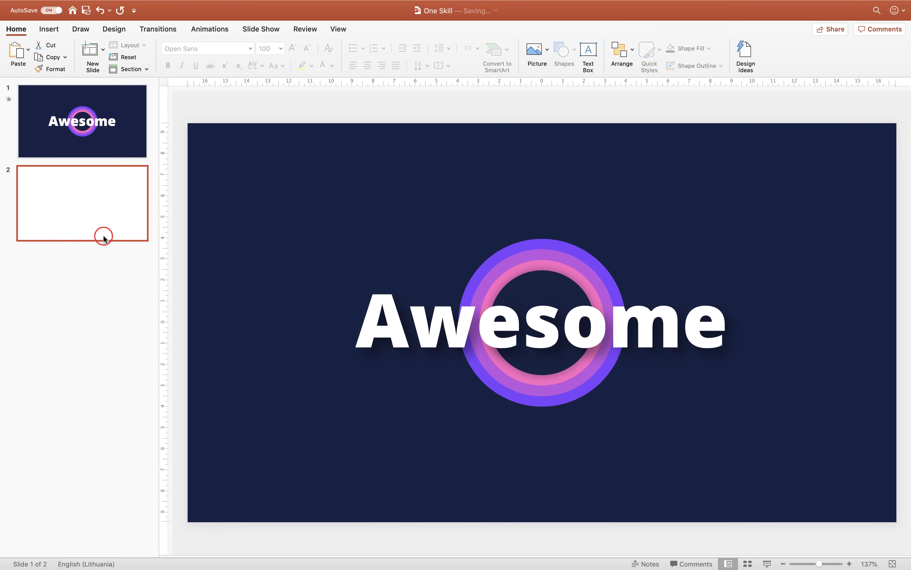
click(245, 218)
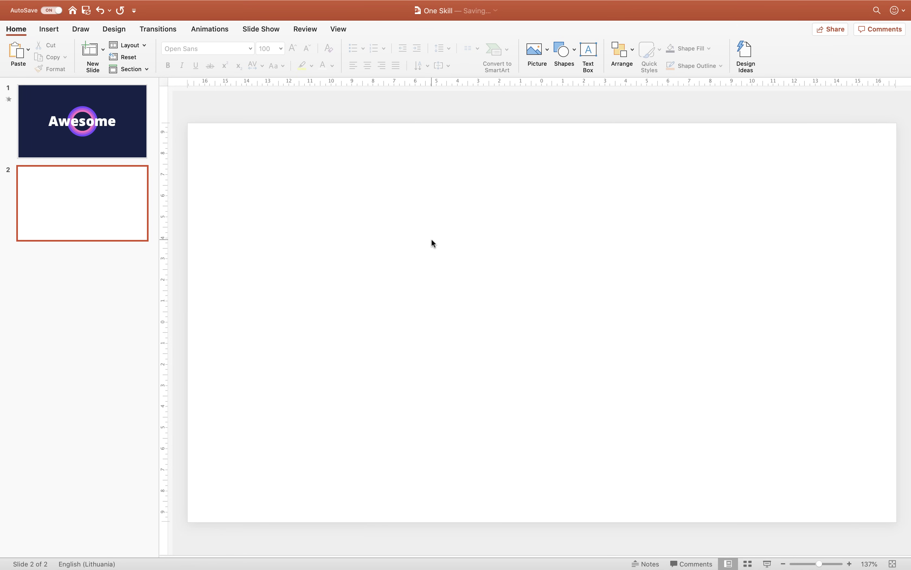
right_click(338, 198)
click(419, 344)
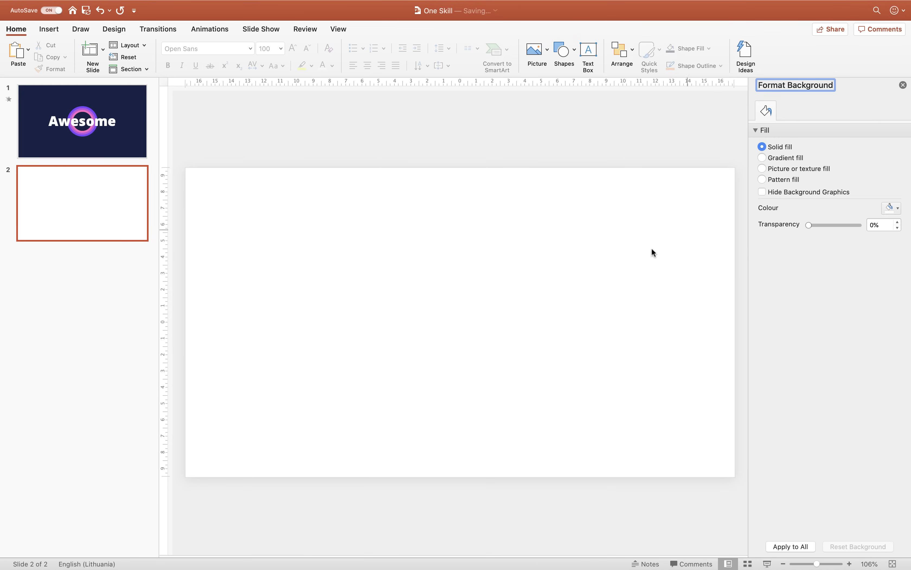
click(898, 209)
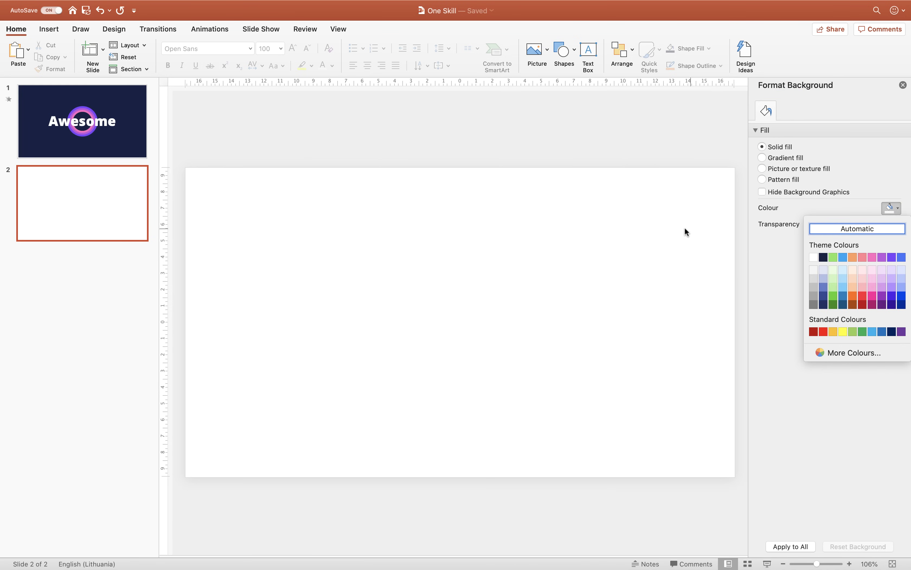
click(675, 228)
Apply the Massive X - Gradient Color - 07 colour scheme from Design variants
click(119, 29)
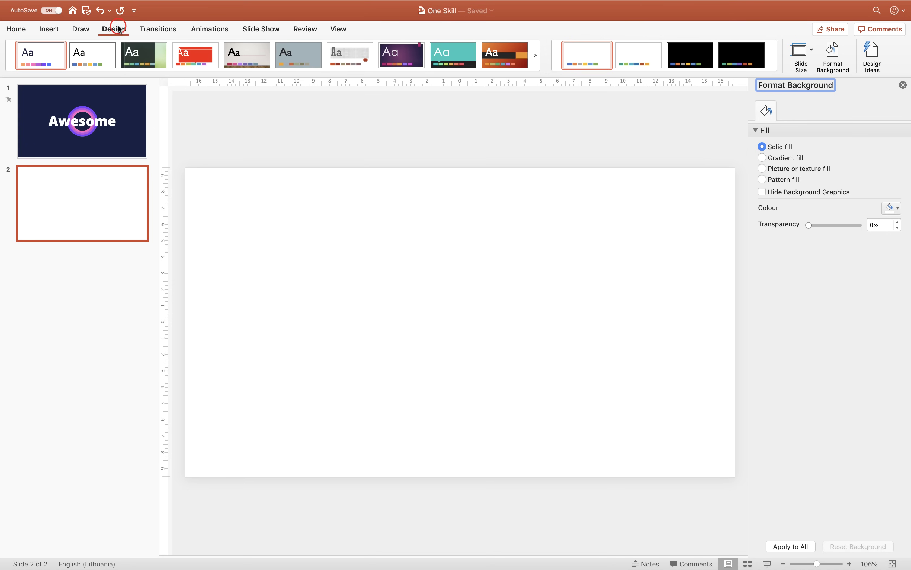
click(663, 73)
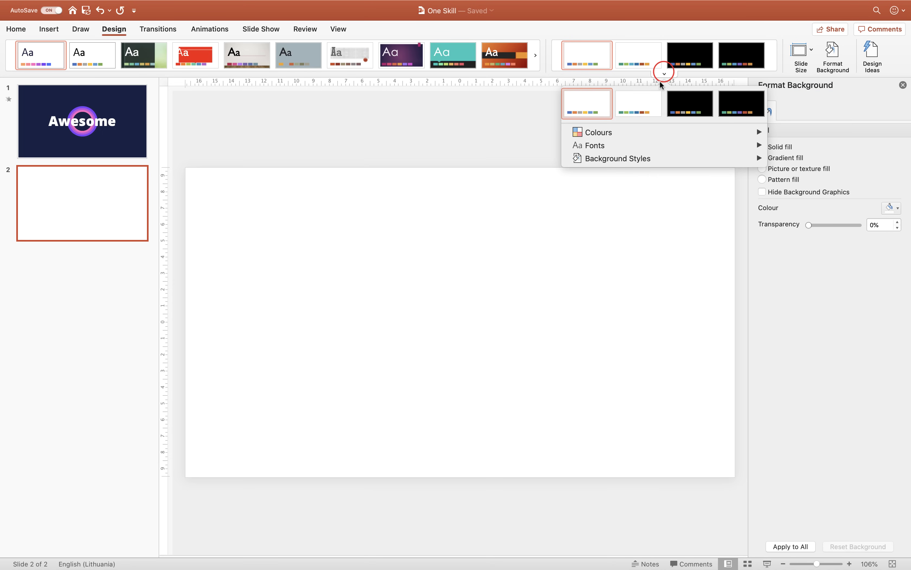
mouse_move(658, 132)
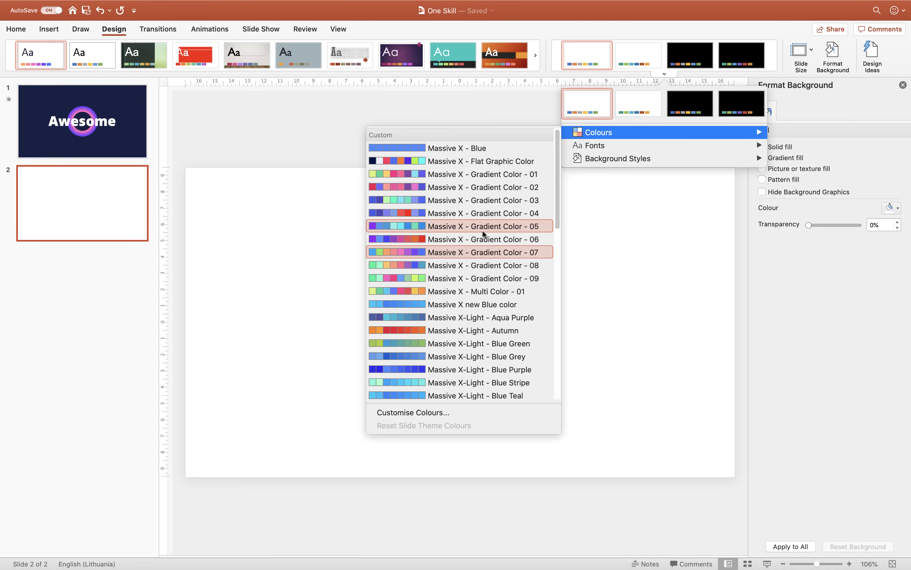
scroll(483, 233, down, 10)
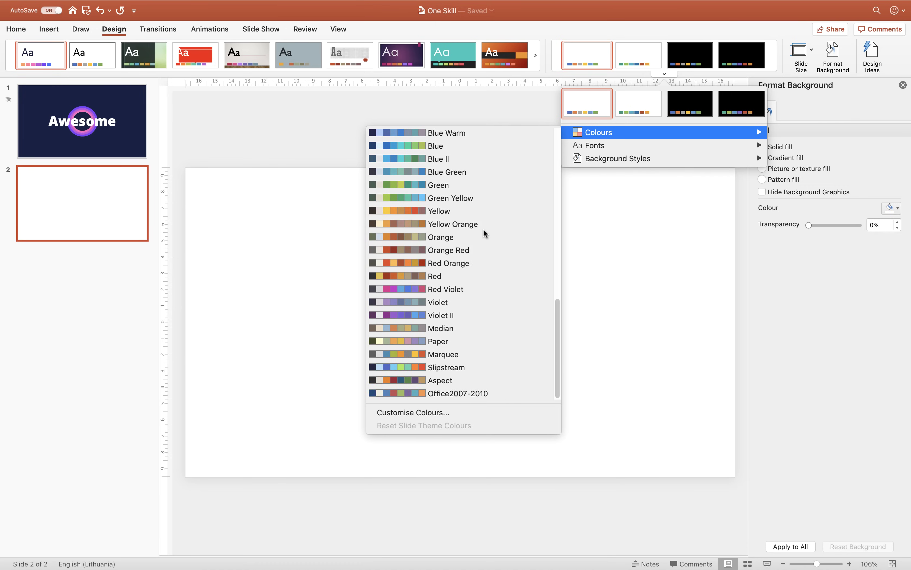
scroll(480, 226, up, 1)
scroll(465, 271, up, 10)
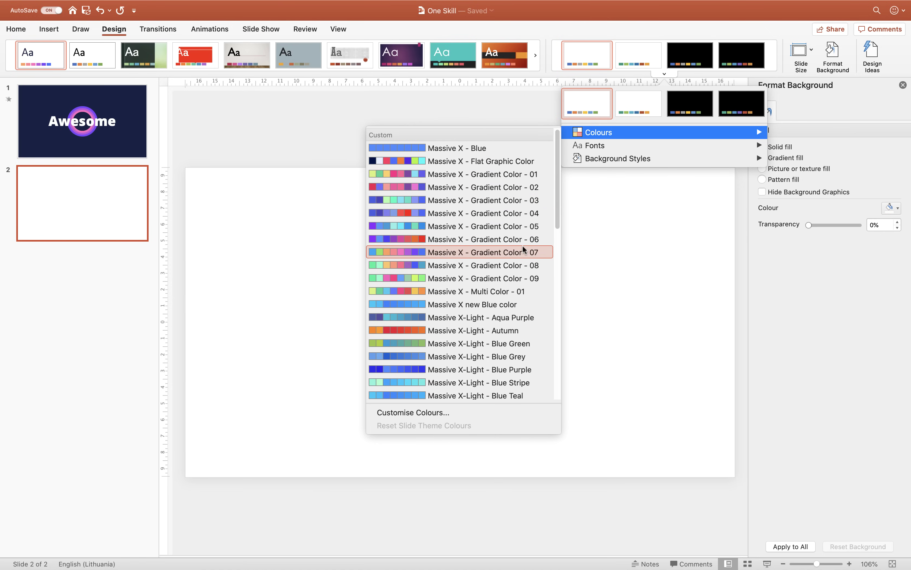
click(493, 252)
click(619, 234)
click(320, 219)
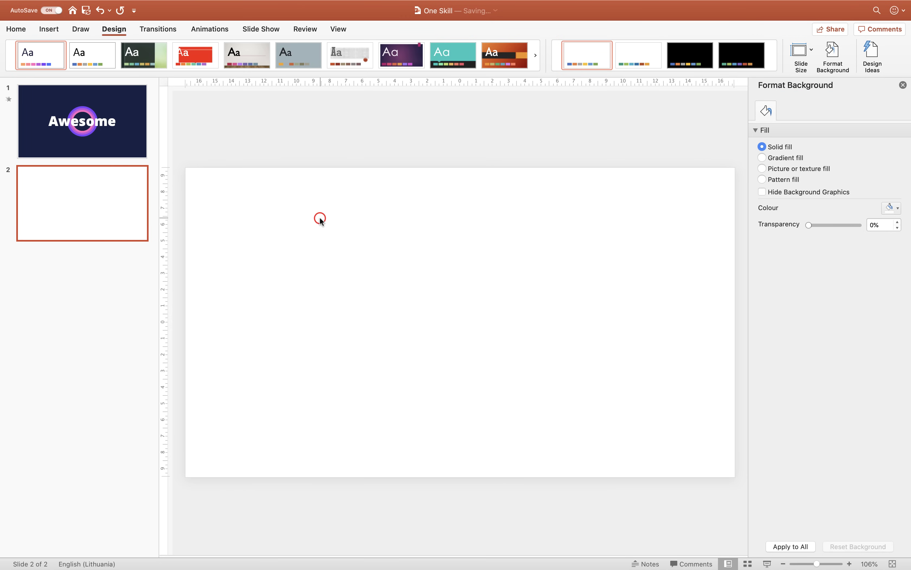
Fill slide 2's background with solid dark navy and close the background pane
click(897, 209)
click(823, 258)
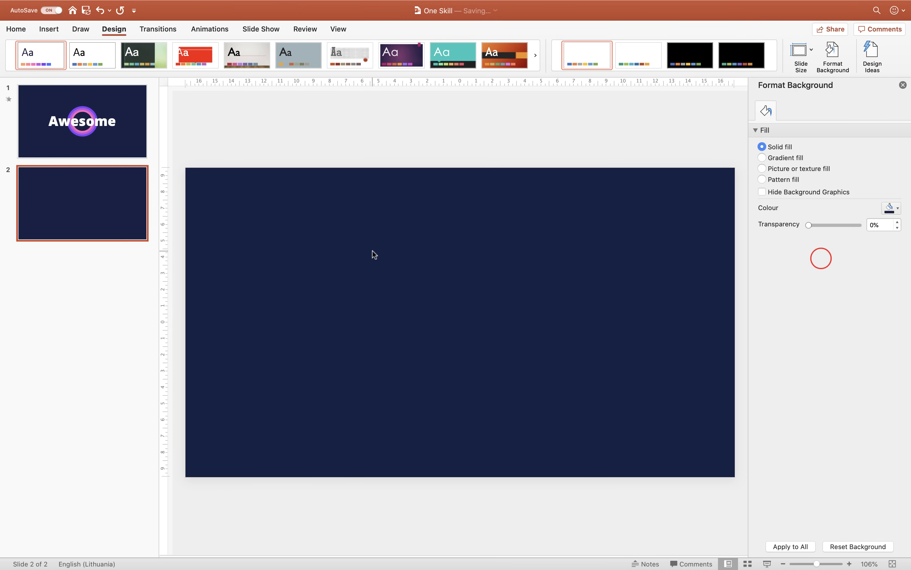
click(903, 85)
click(15, 29)
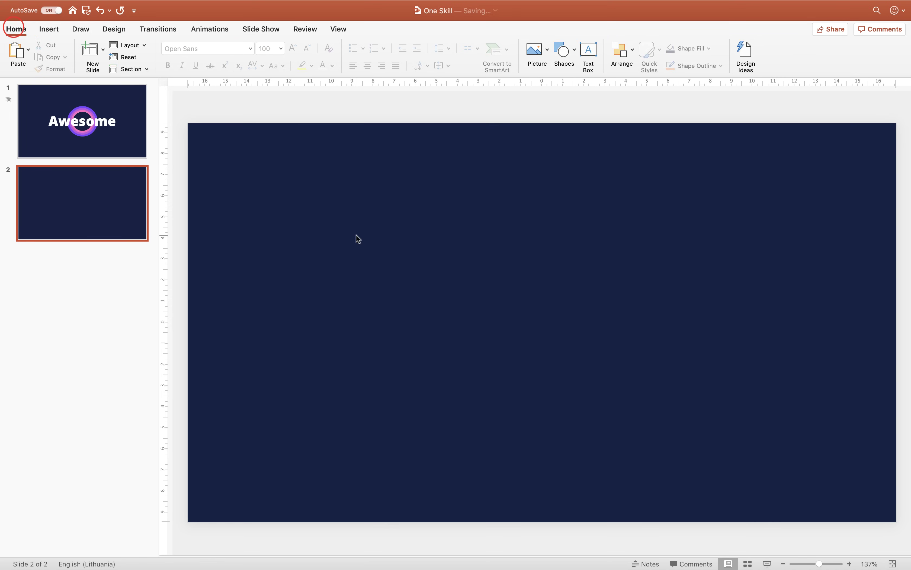
Check the size of the ring on the Awesome slide
click(125, 110)
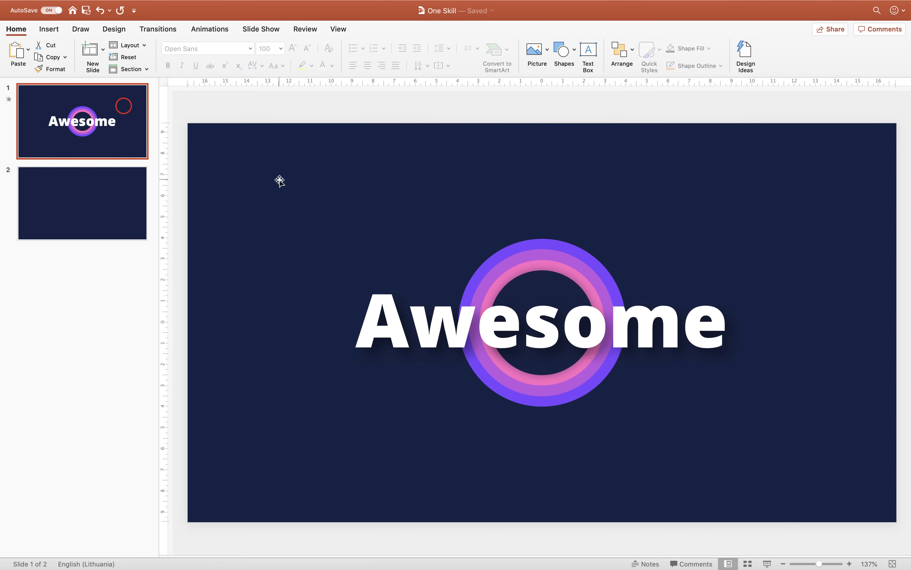
click(547, 240)
click(390, 29)
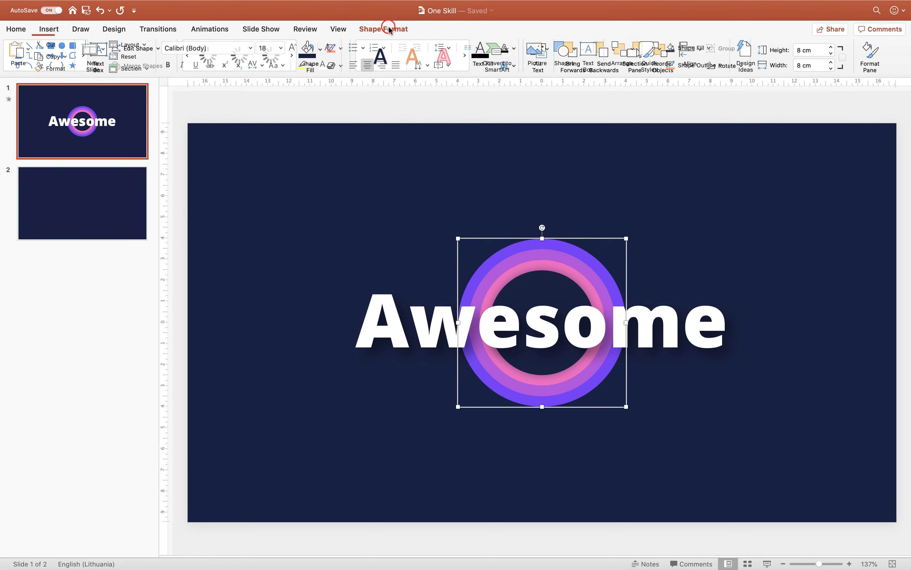
Draw an oval circle on the navy slide 2 and move it up-left
click(68, 198)
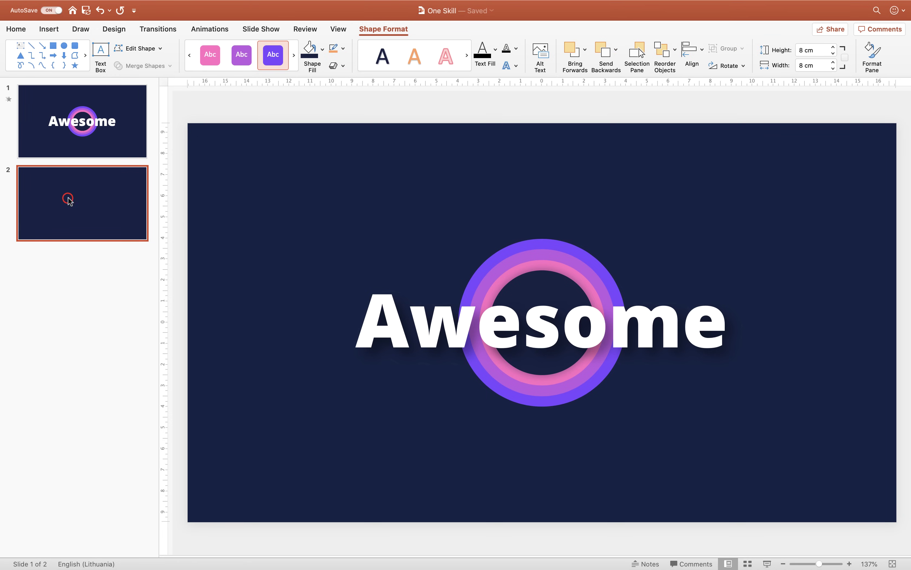
click(49, 29)
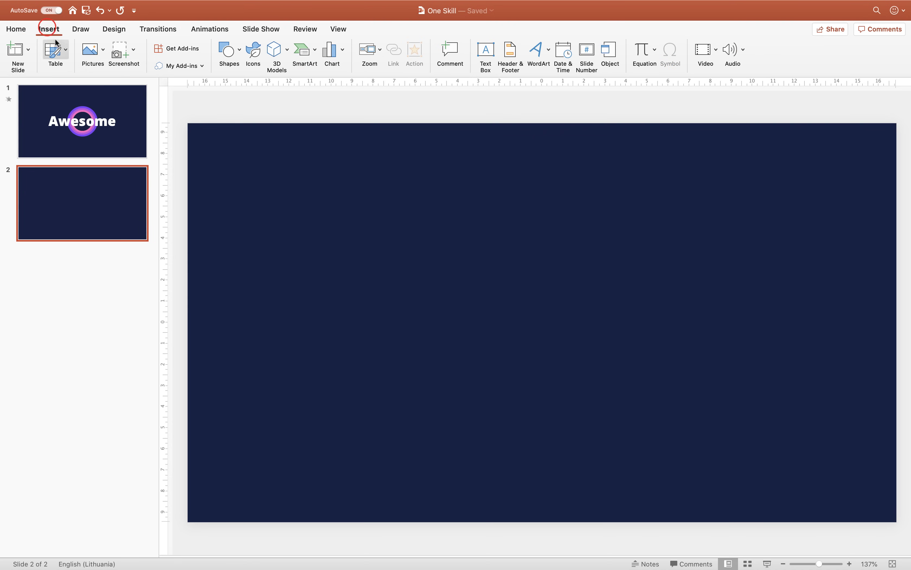
click(239, 51)
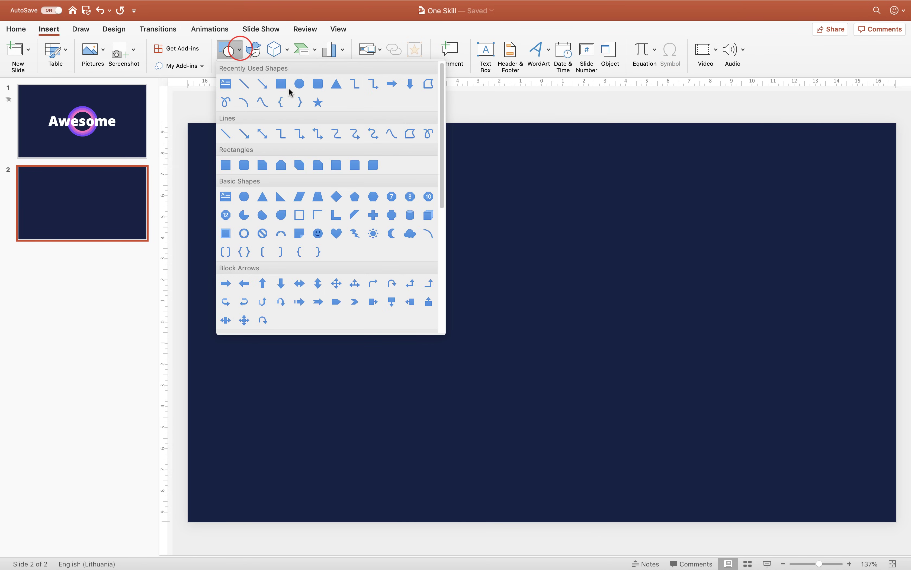
click(300, 86)
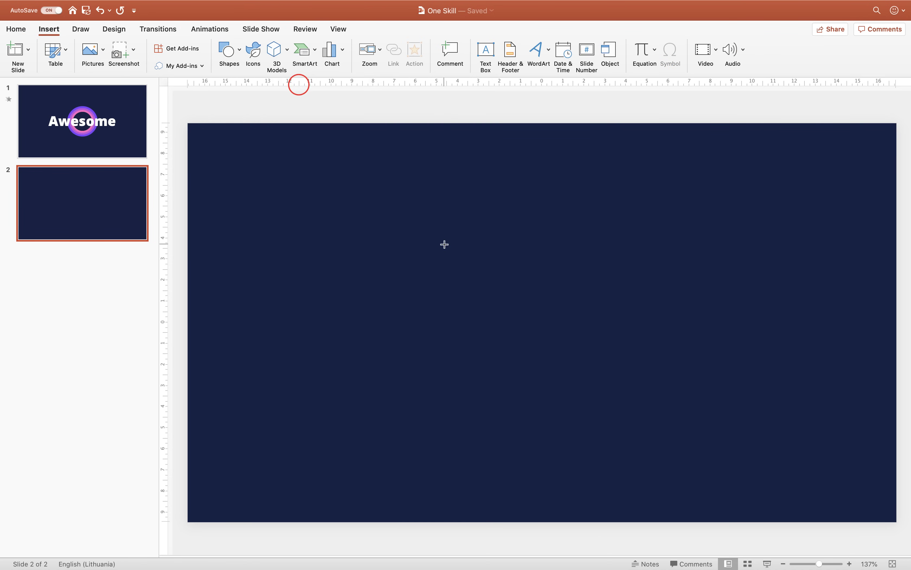
drag(468, 234, 675, 387)
mouse_move(574, 302)
mouse_down()
mouse_move(560, 279)
mouse_move(533, 274)
mouse_up()
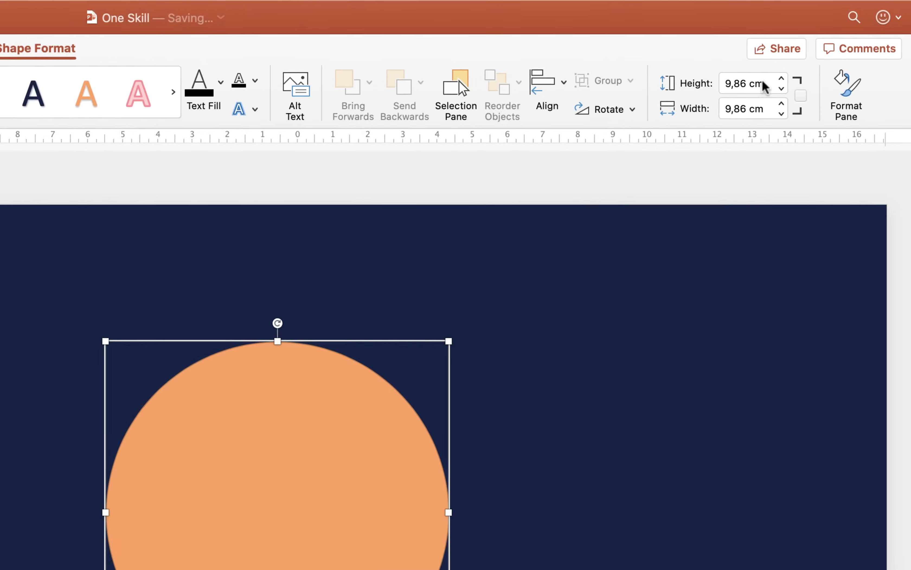
Lock the circle's aspect ratio and set its height to 8 cm
click(818, 50)
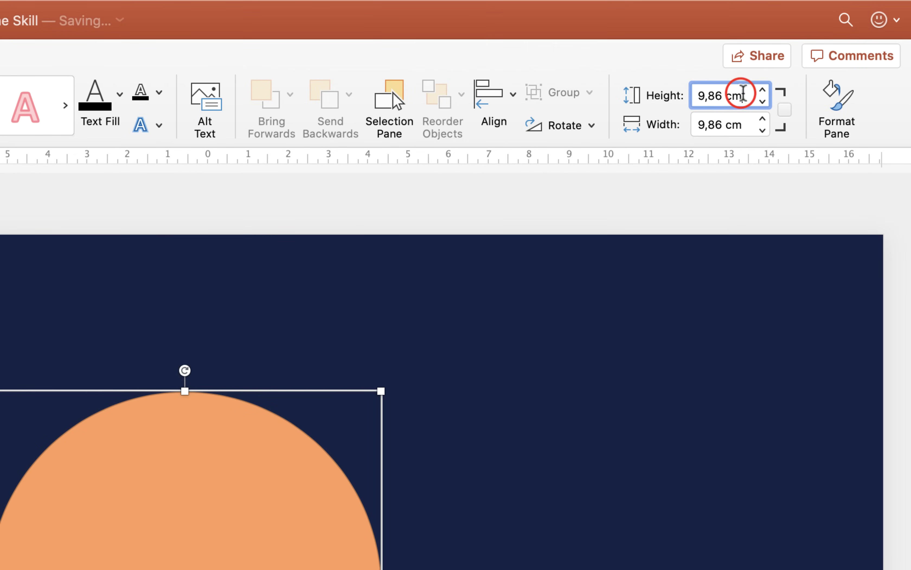
click(844, 60)
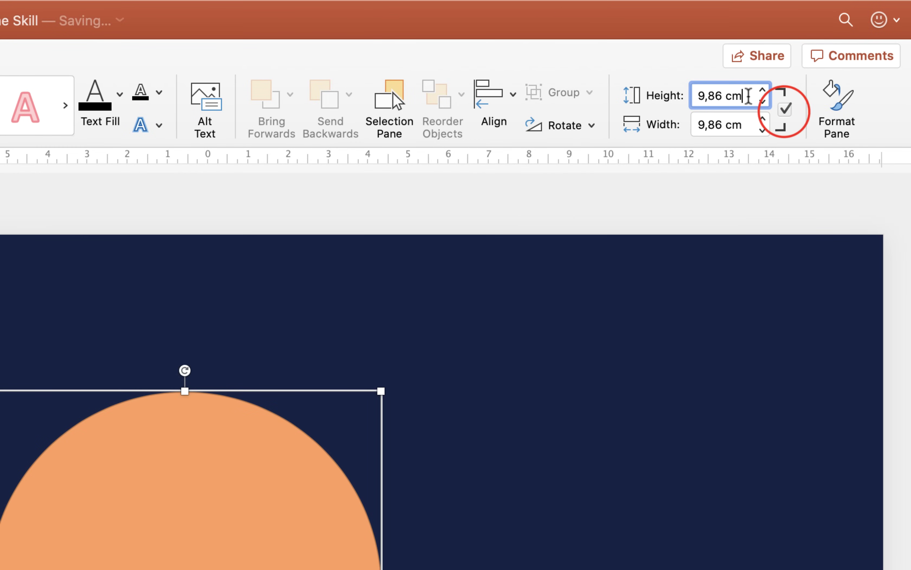
drag(748, 94, 670, 93)
text(8)
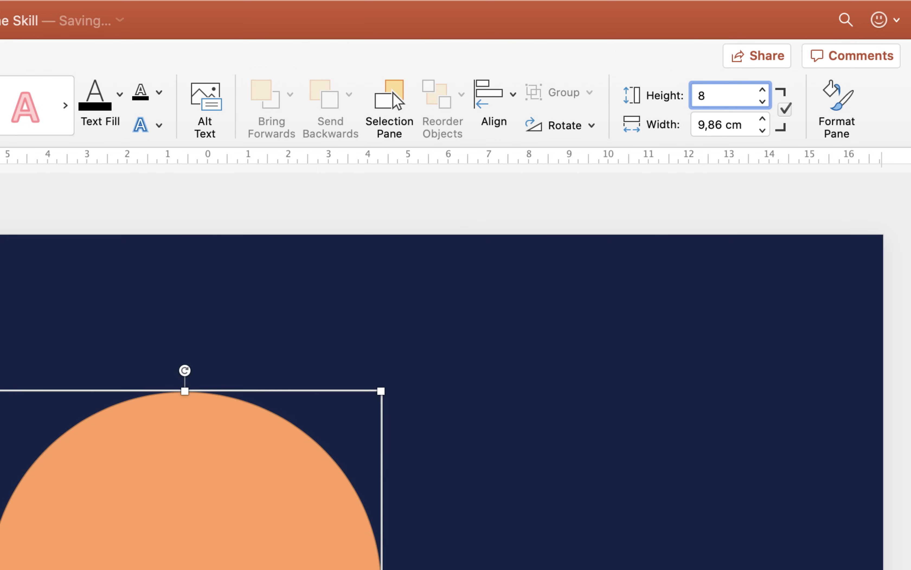
key(Return)
Align the circle to the slide's centre and middle
click(650, 426)
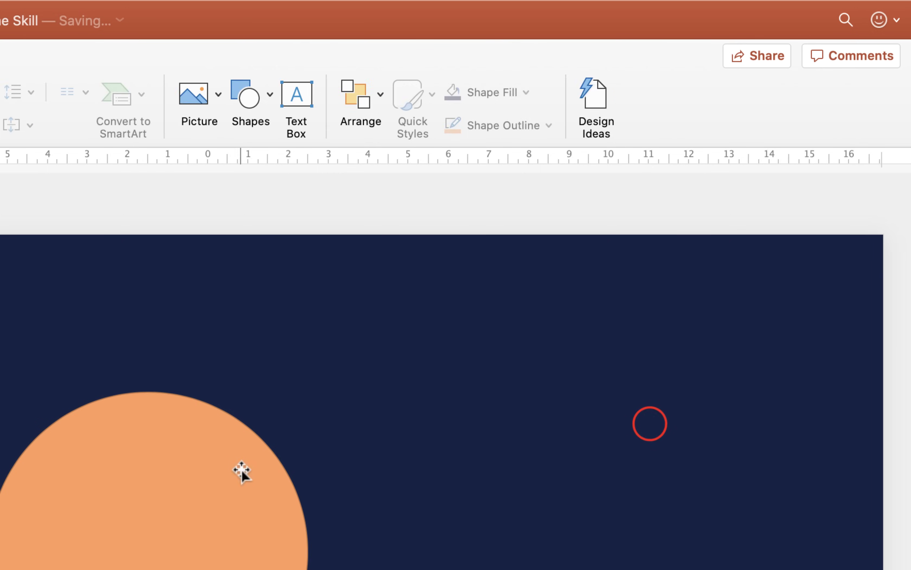
click(202, 488)
click(677, 51)
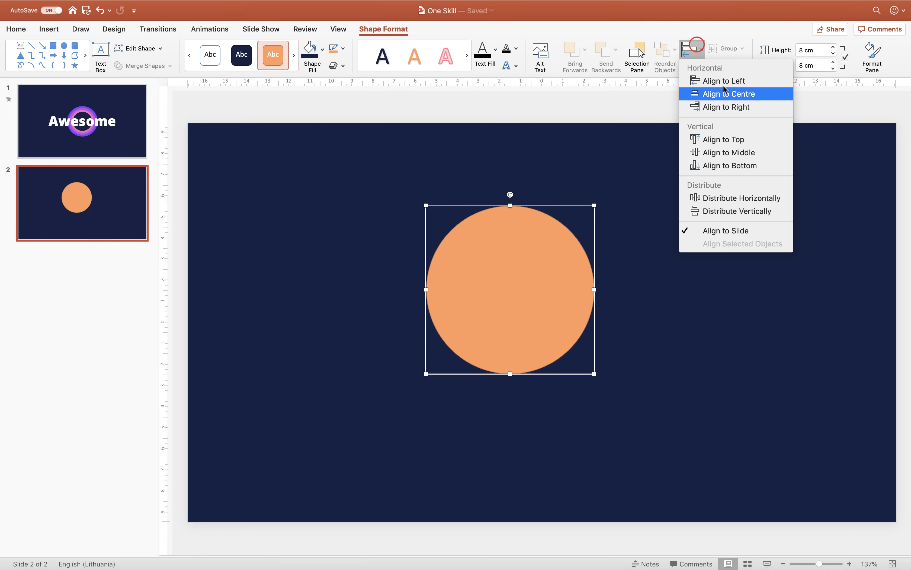
click(728, 94)
click(693, 49)
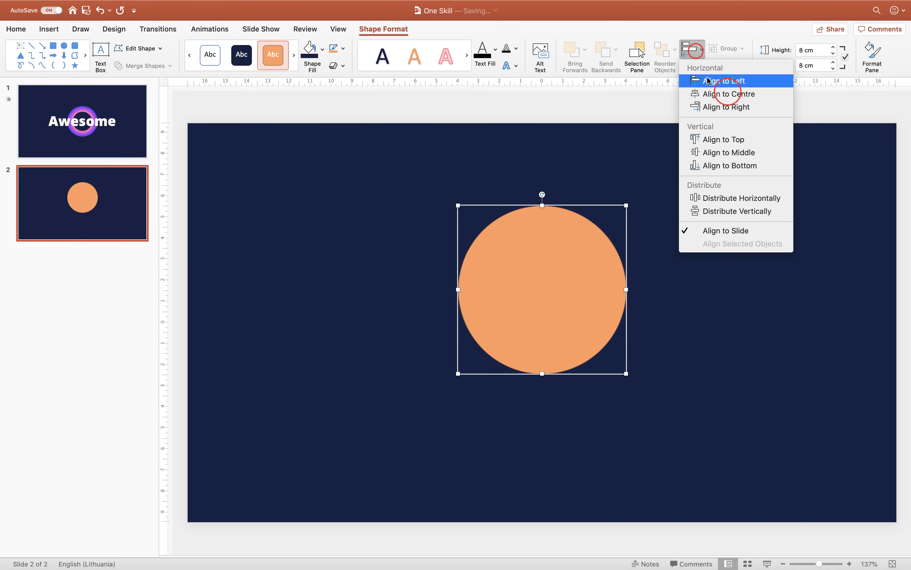
click(727, 152)
click(697, 187)
click(580, 256)
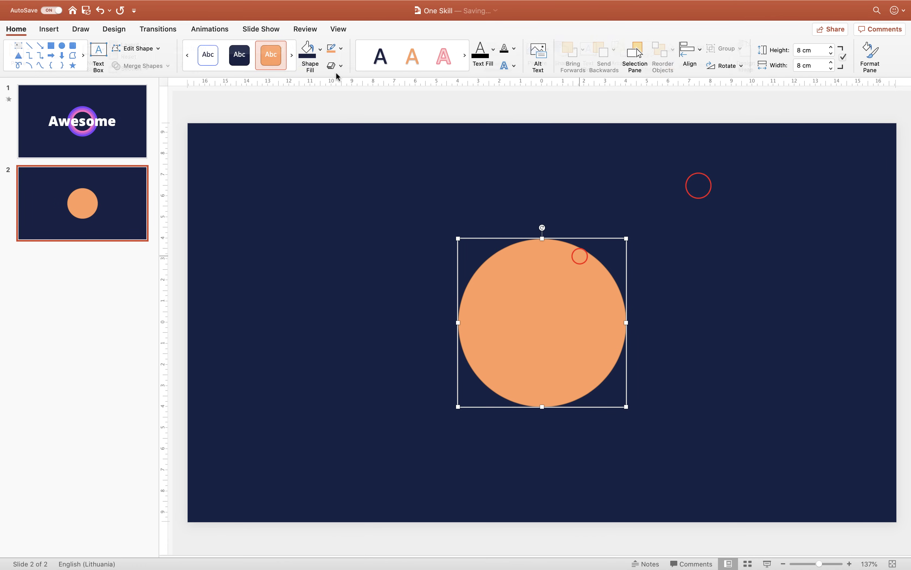
Toggle View guides on and off to verify the circle is centred
click(339, 29)
click(192, 65)
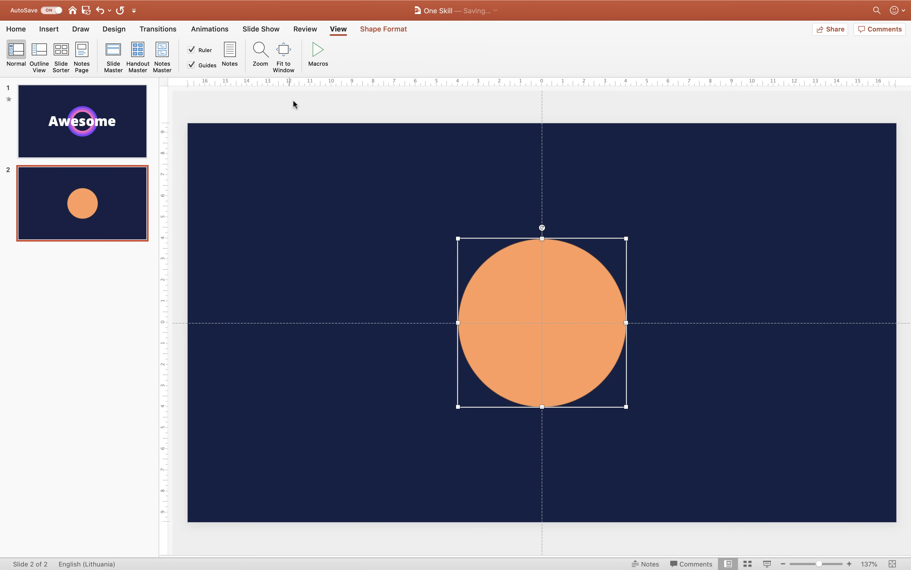
click(191, 65)
click(302, 186)
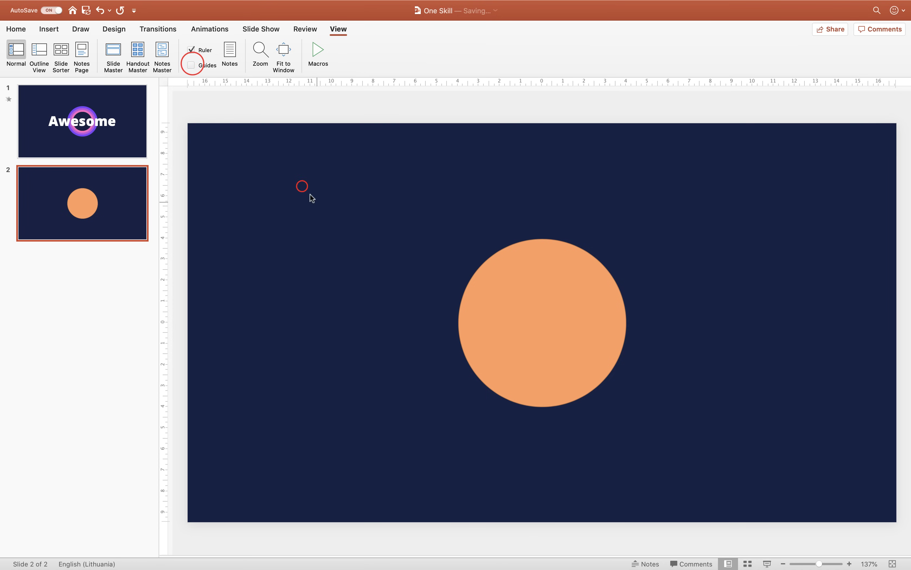
click(543, 288)
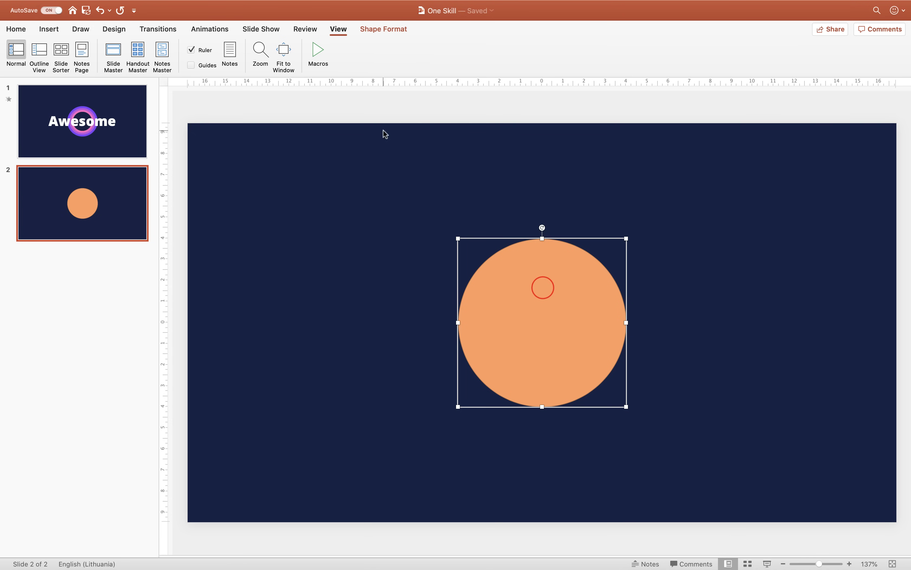
Change the circle's shape fill from orange to purple
click(372, 31)
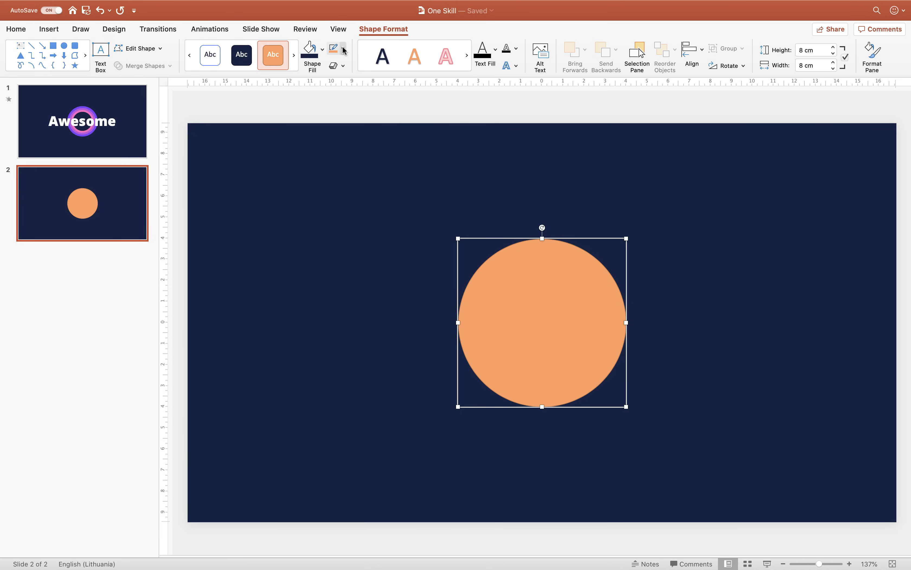
click(322, 51)
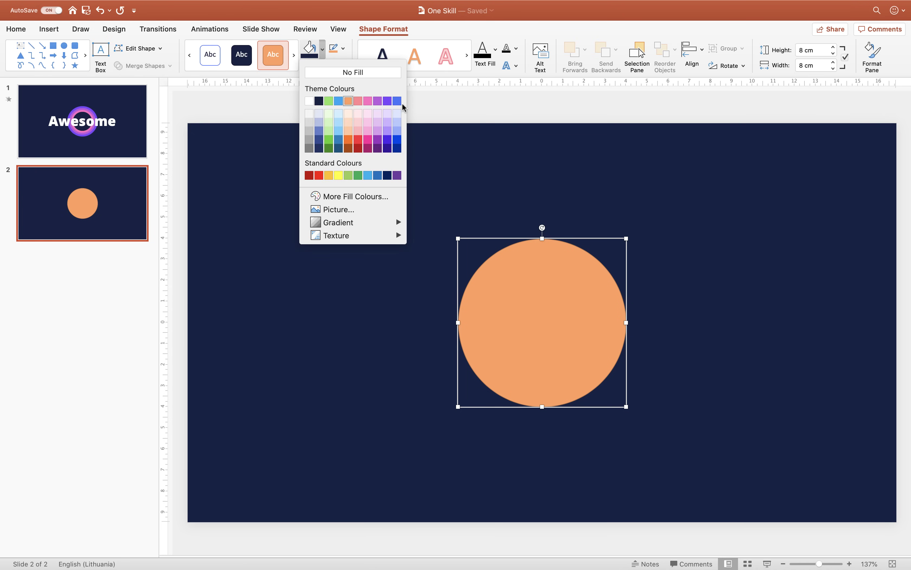
click(388, 101)
click(393, 226)
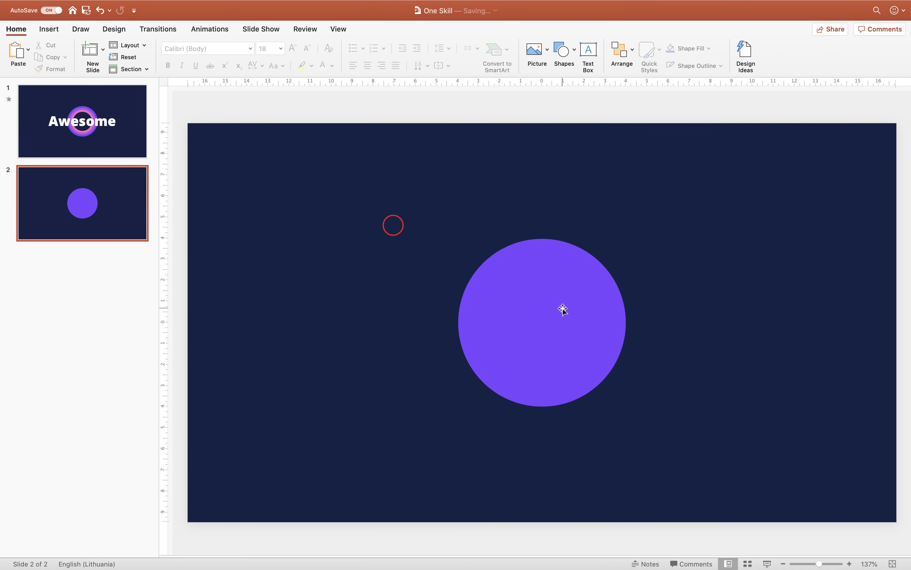
click(137, 147)
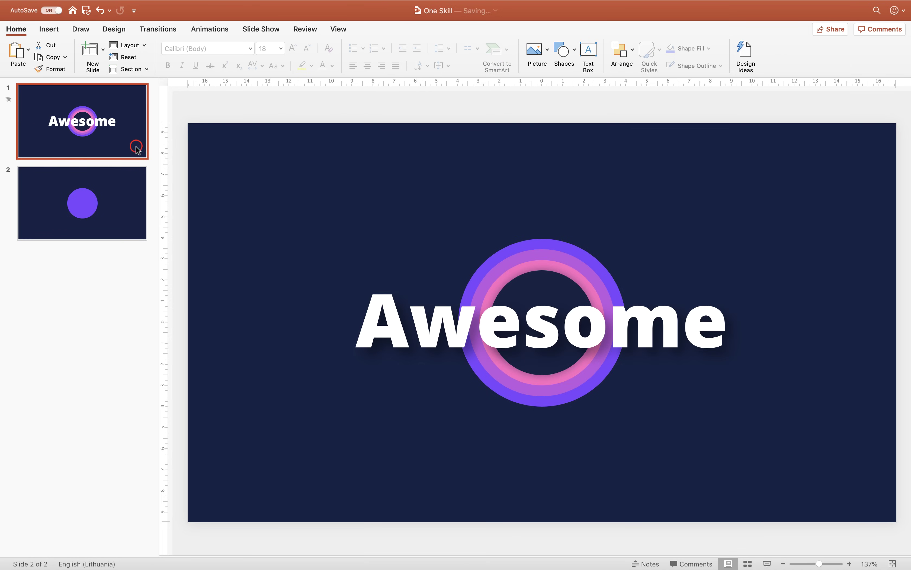
click(140, 197)
click(540, 266)
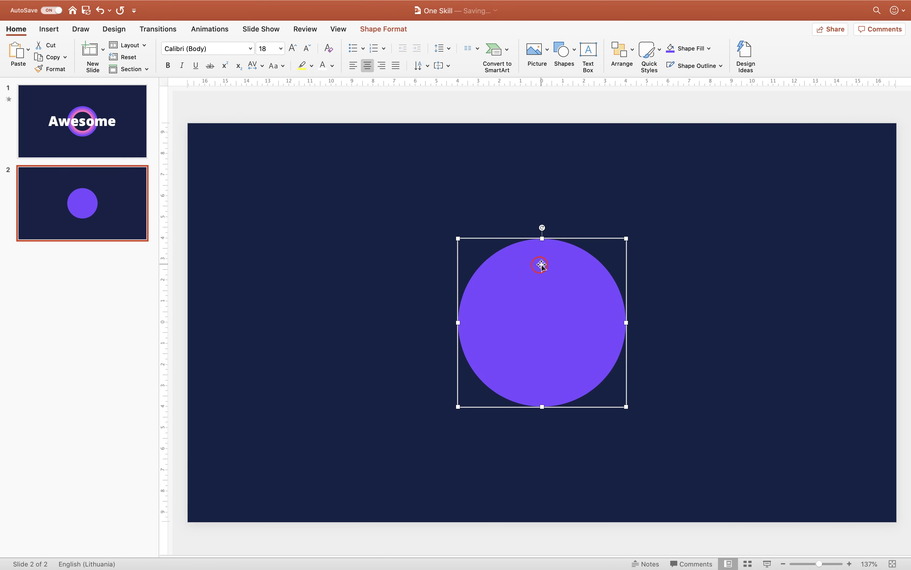
Open the Animation Pane and add a Grow/Shrink animation starting With Previous
click(211, 29)
click(573, 54)
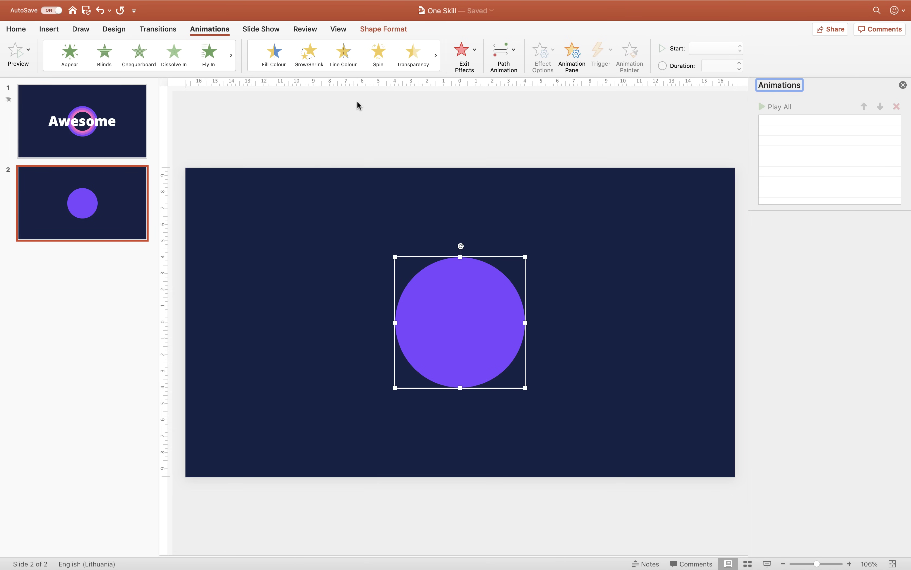
click(309, 53)
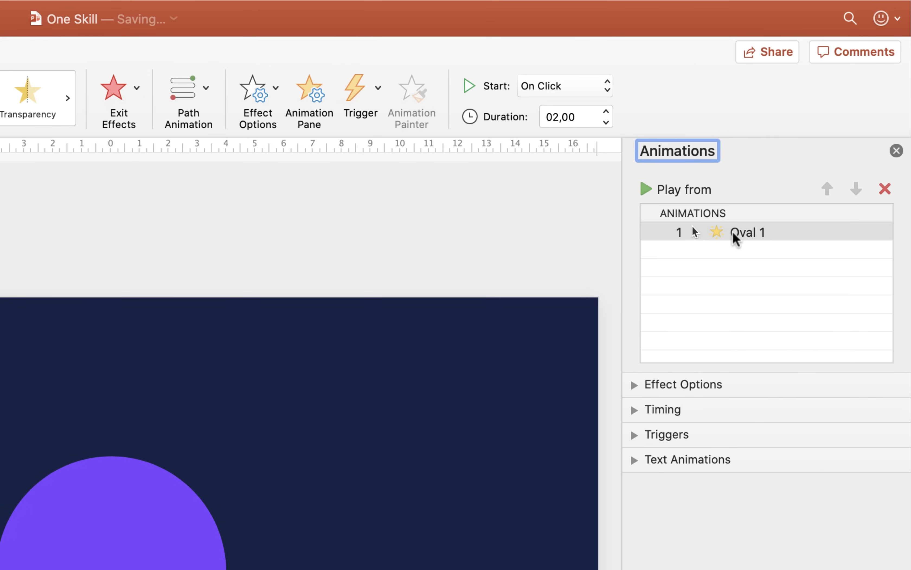
click(608, 86)
click(590, 105)
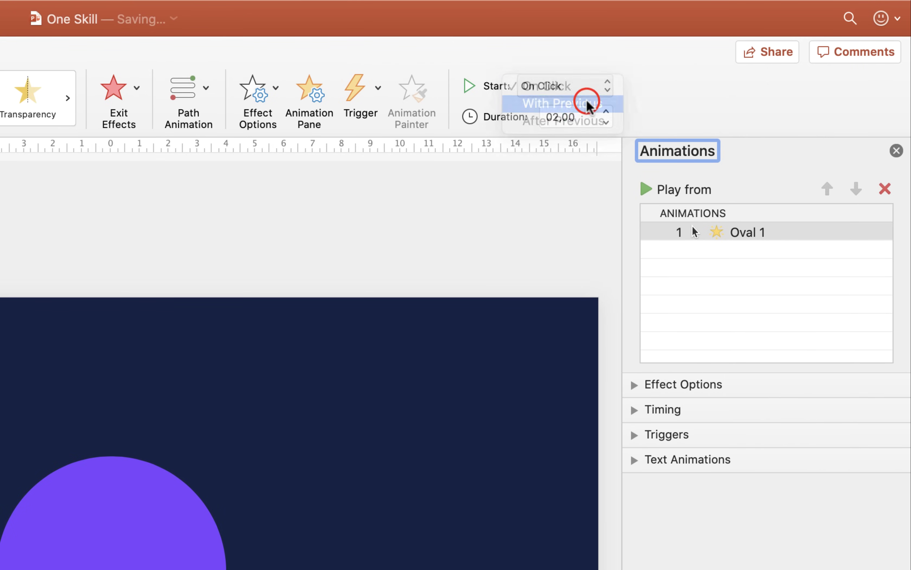
Set the Grow/Shrink effect's custom size to 300%
click(629, 385)
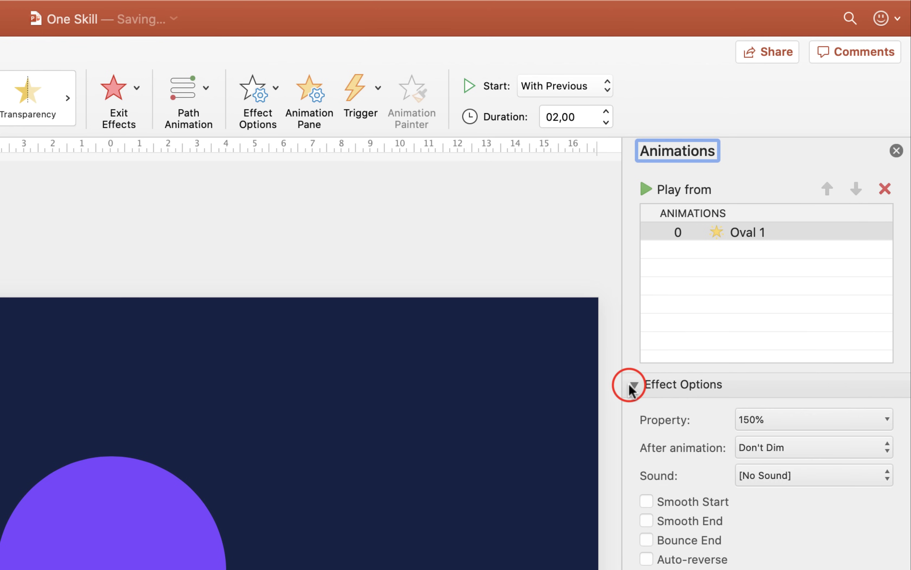
click(777, 419)
double_click(800, 514)
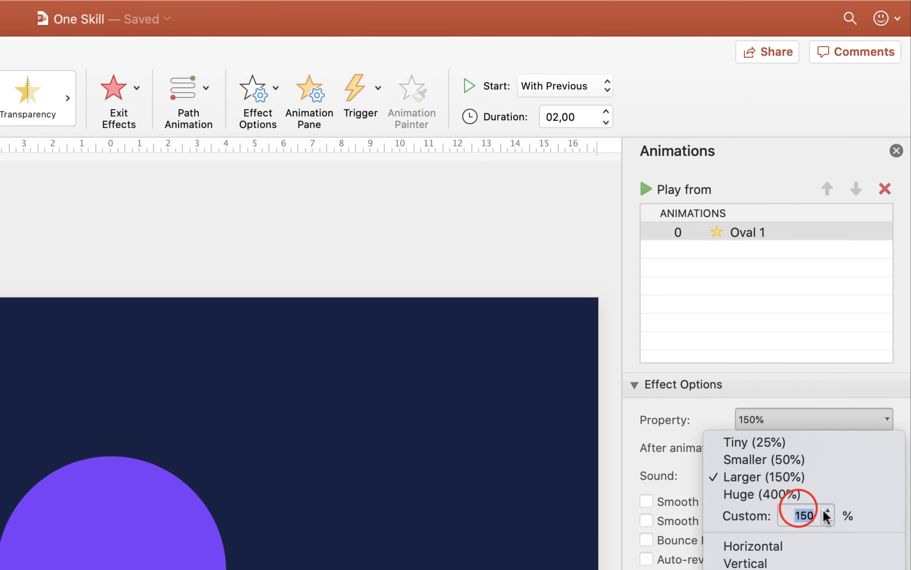
text(300)
key(Return)
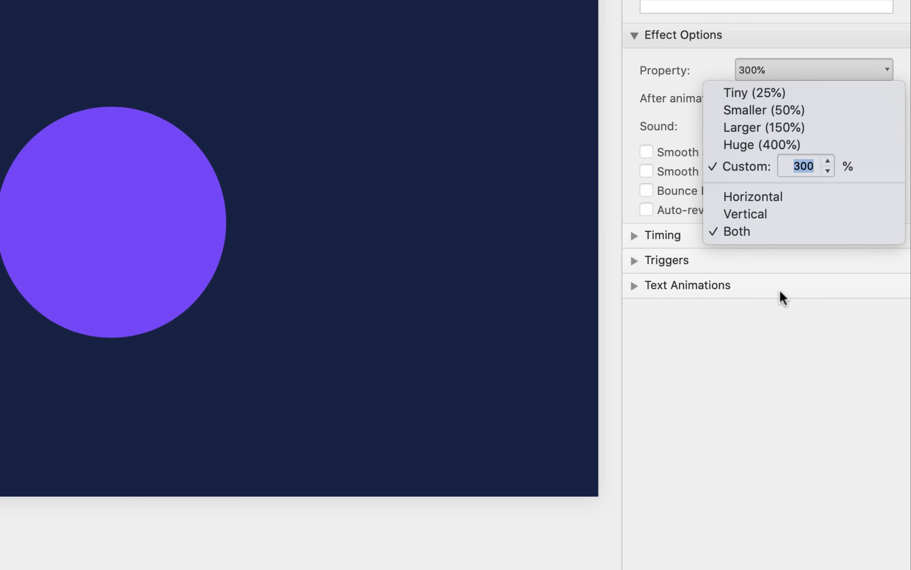
click(793, 323)
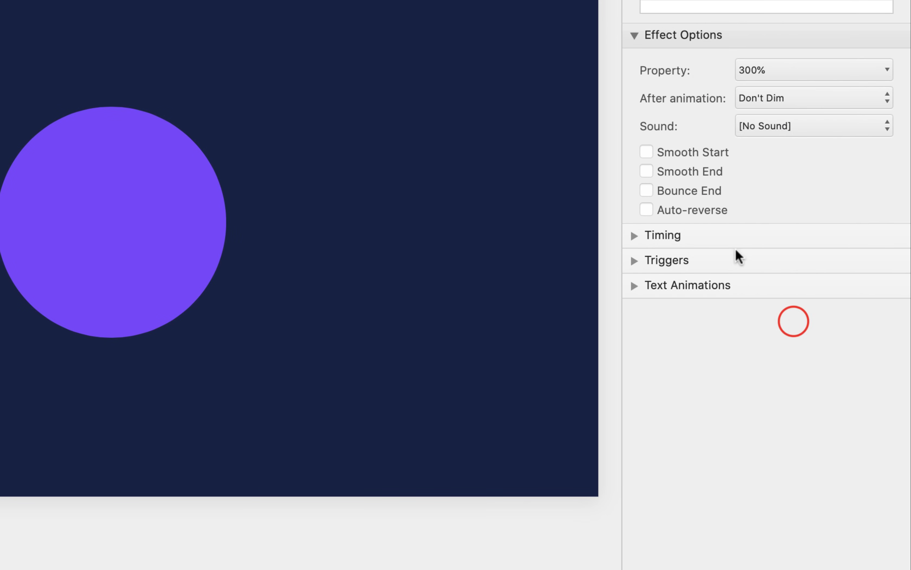
Set the animation to repeat Until End of Slide
click(635, 236)
click(795, 355)
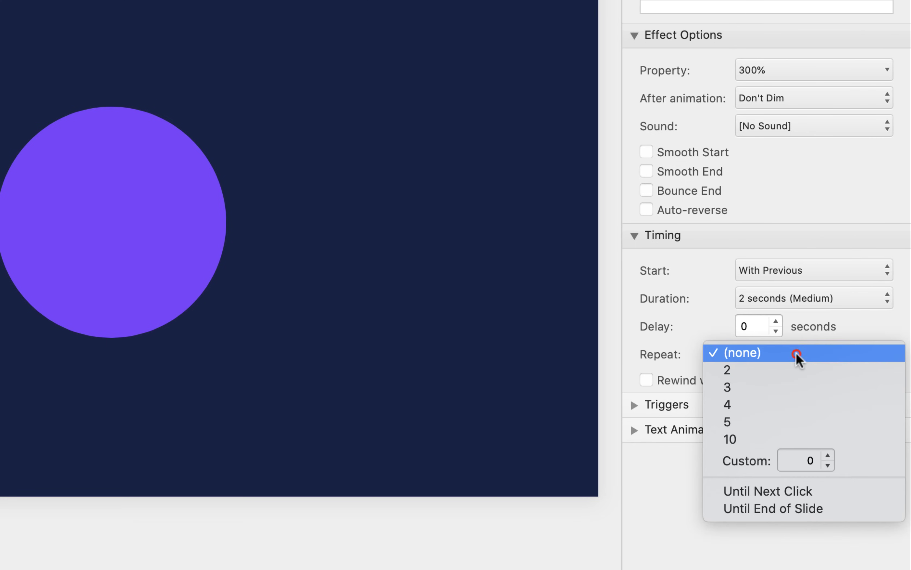
click(792, 509)
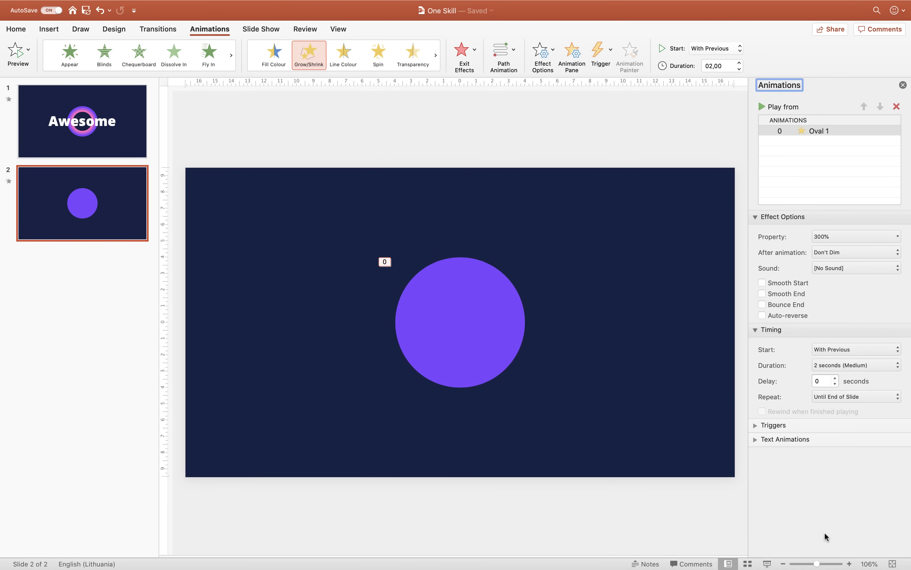
Preview the pulsing circle in a slide show, then select its Grow/Shrink animation
click(768, 563)
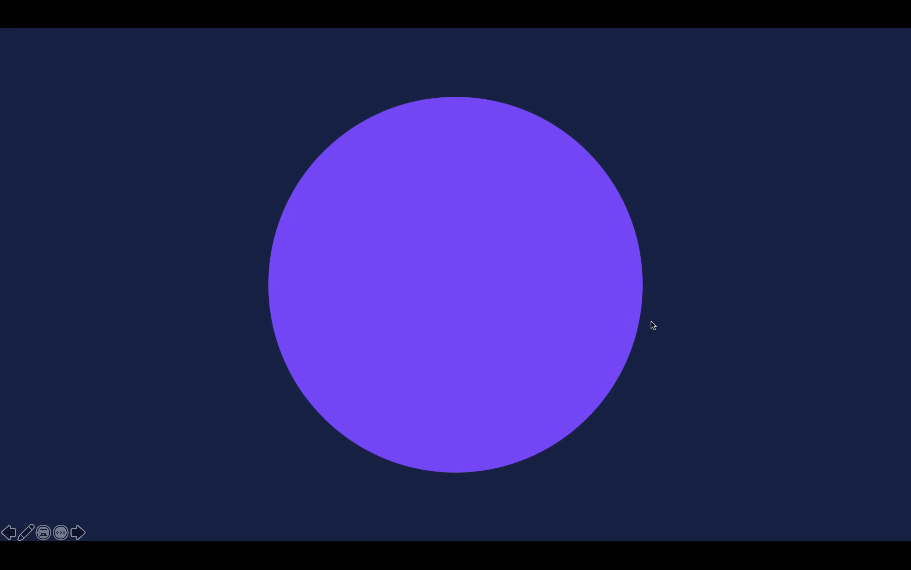
key(Escape)
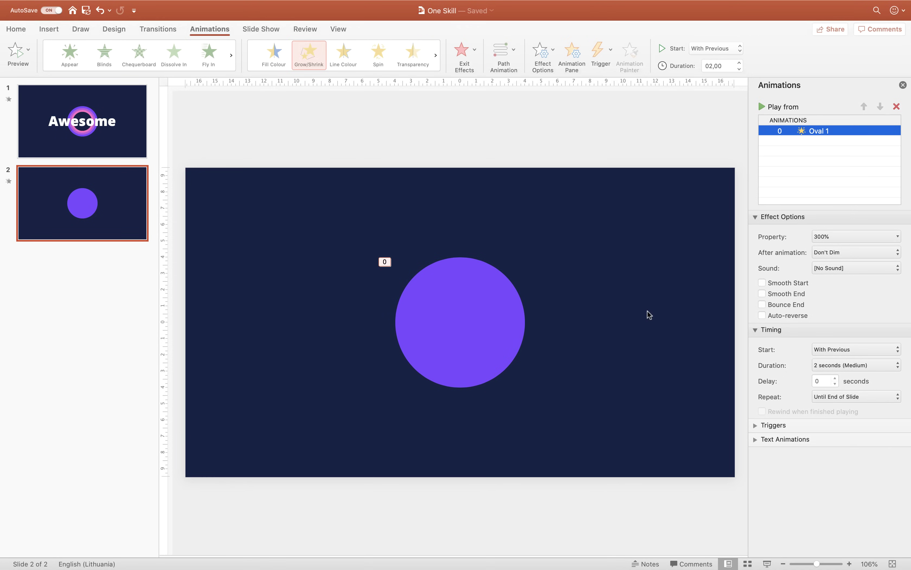
click(477, 317)
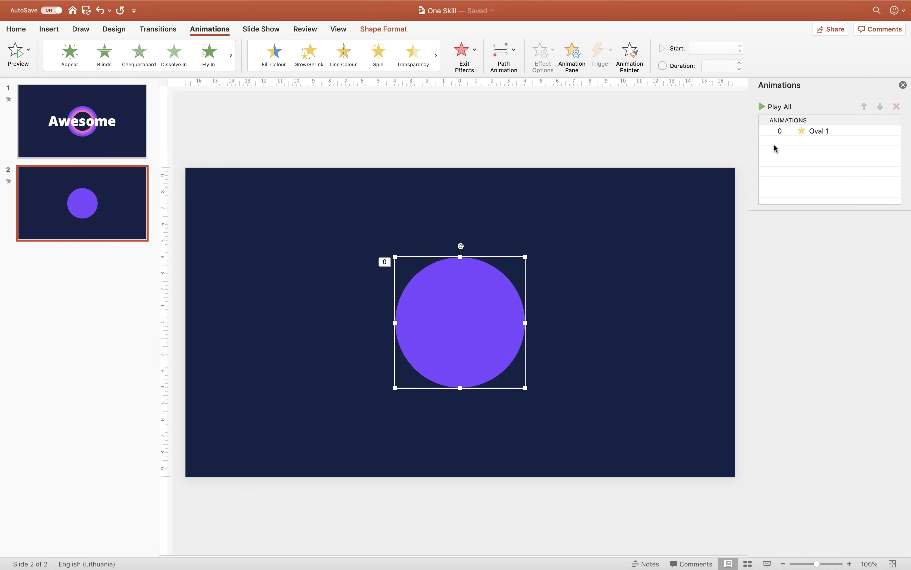
click(804, 132)
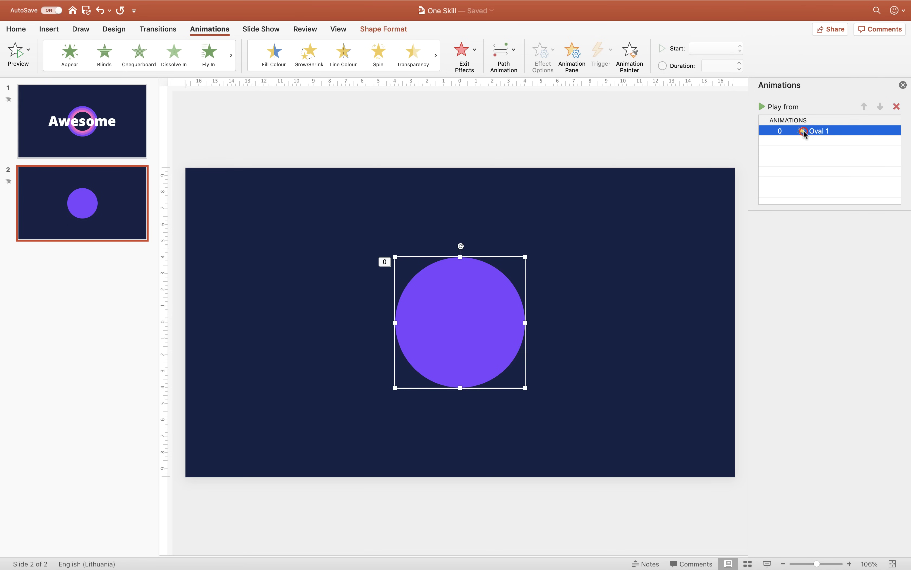
Add an exit animation to the purple circle and select it in the Animation Pane
click(479, 275)
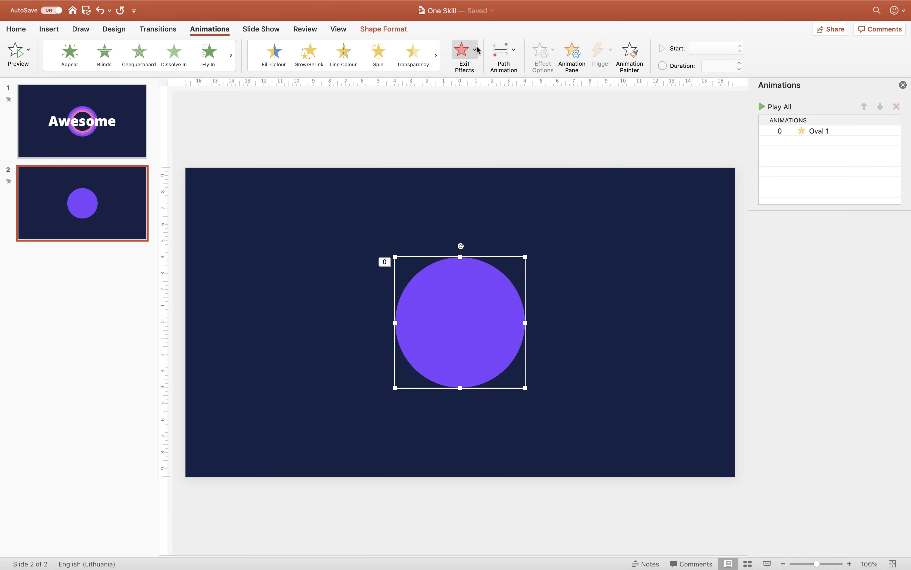
click(476, 49)
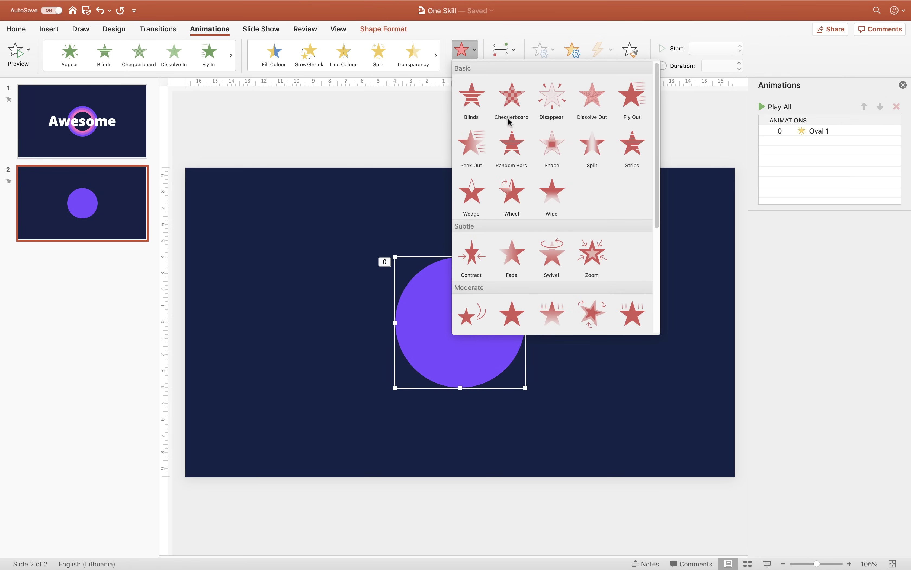
click(509, 244)
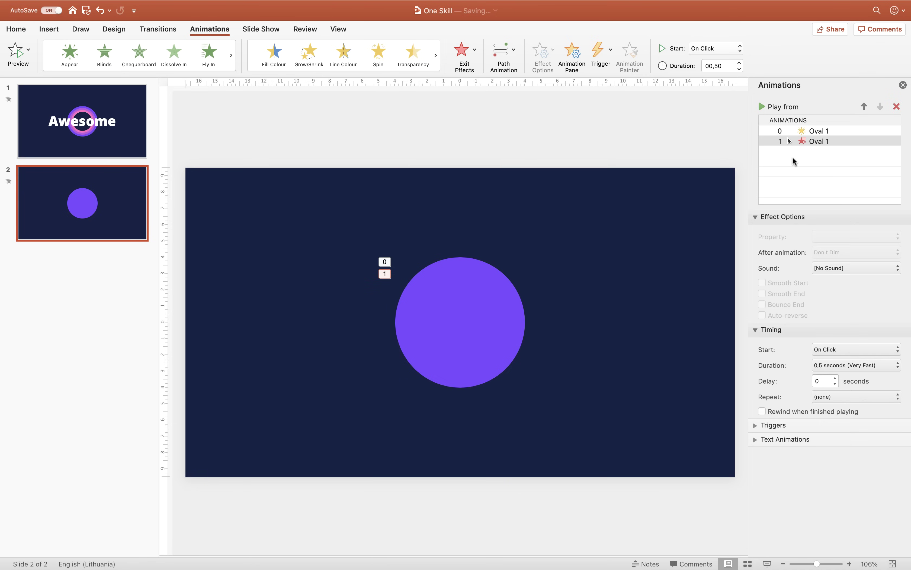
click(805, 141)
Make the circle's second animation start With Previous, last 02,00 seconds and repeat until end of slide
click(734, 48)
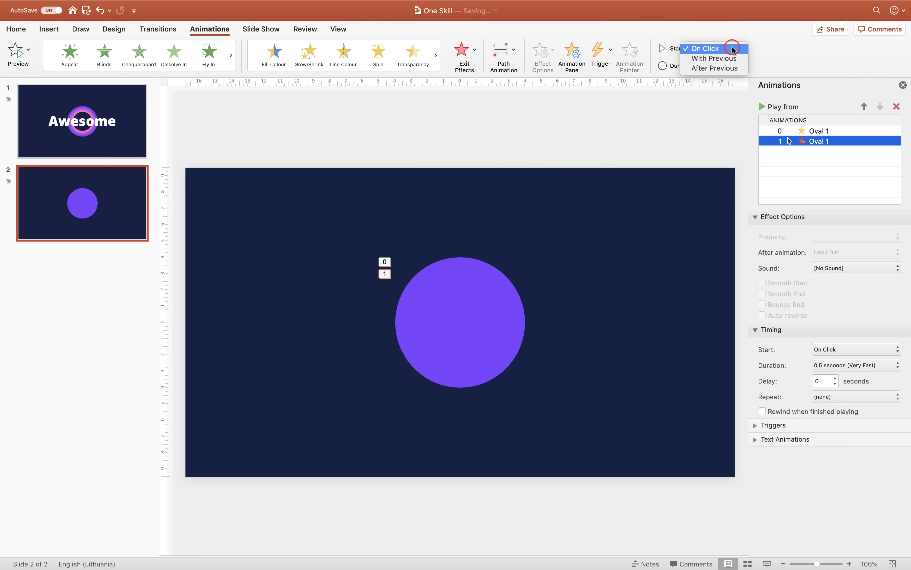
click(714, 58)
click(728, 66)
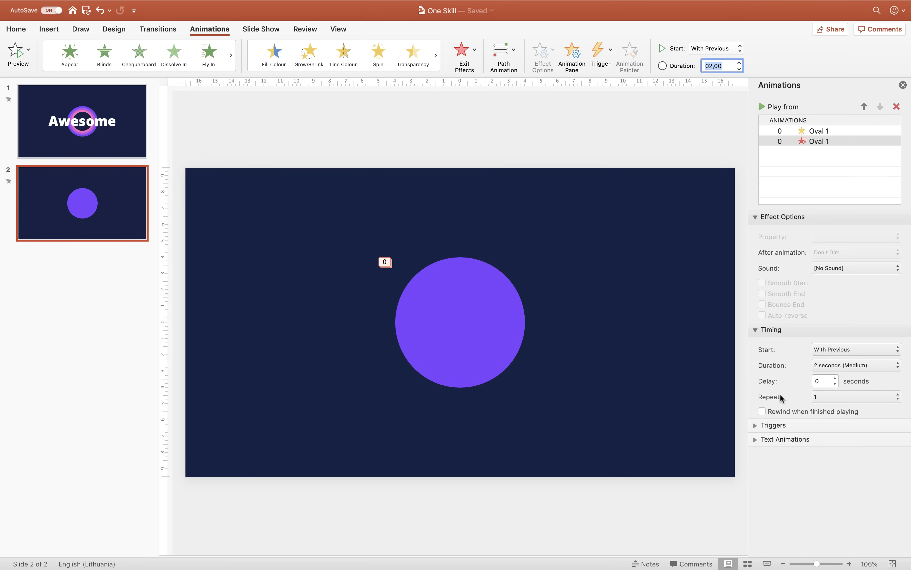
click(885, 395)
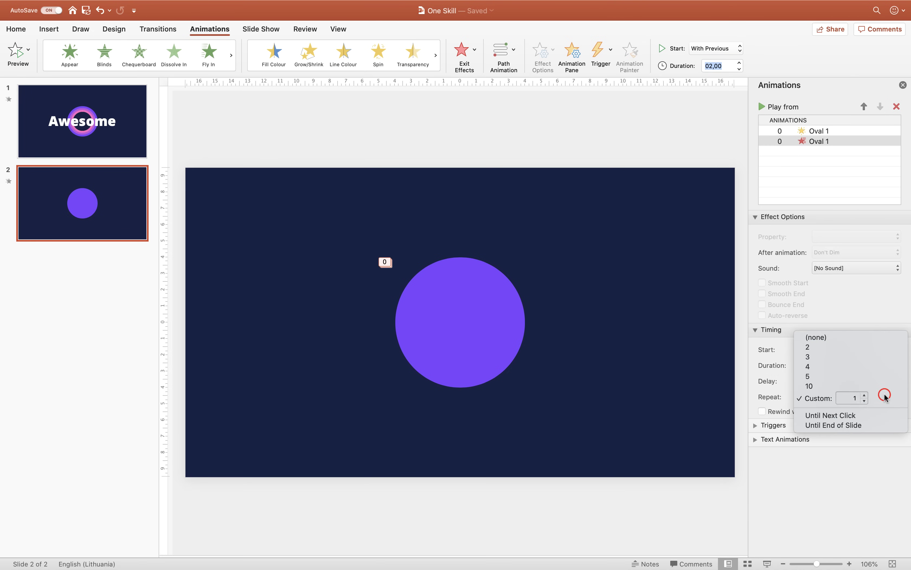
click(842, 425)
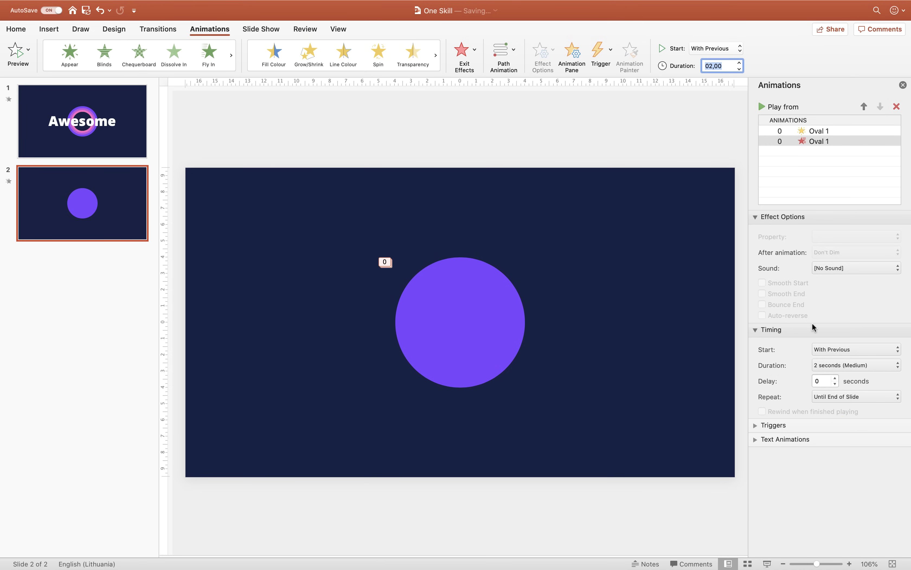
Preview the slide show, then return to editing with nothing selected
click(768, 563)
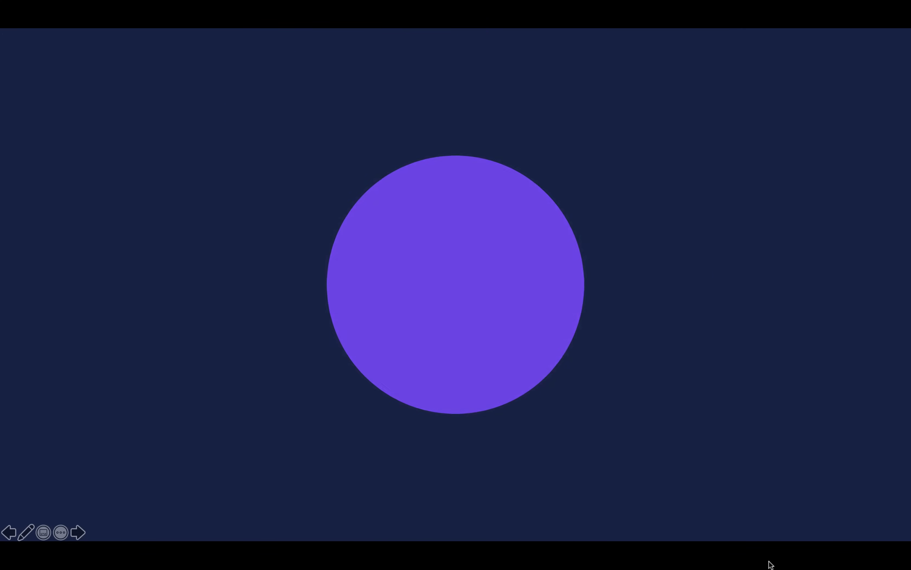
key(Escape)
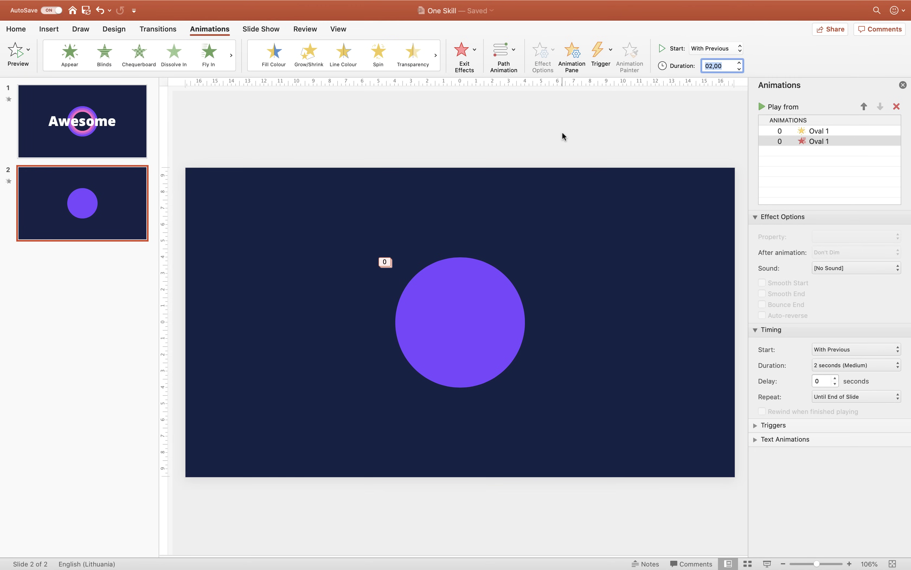
click(562, 133)
Duplicate the purple circle and give the copy a pinkish-purple style and 7 cm height
click(465, 304)
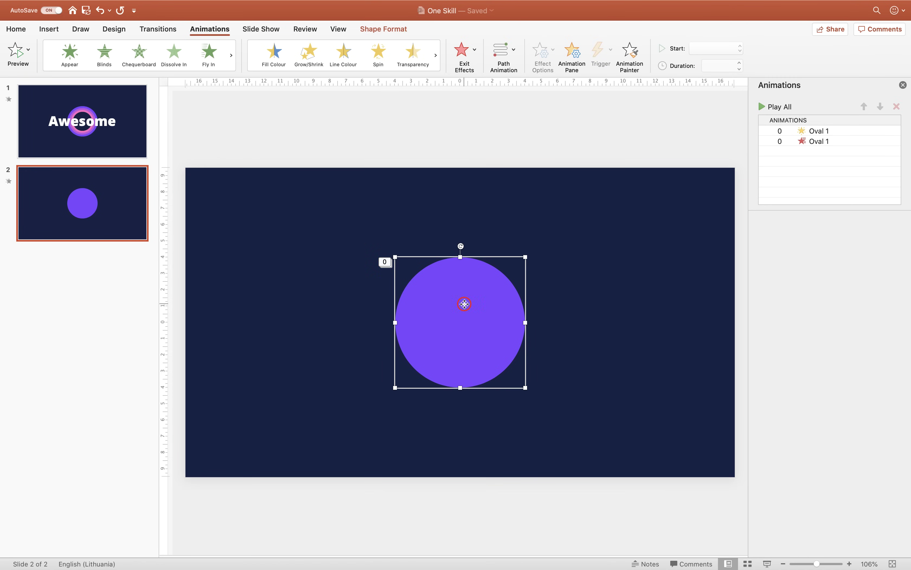
key(super+c)
key(super+v)
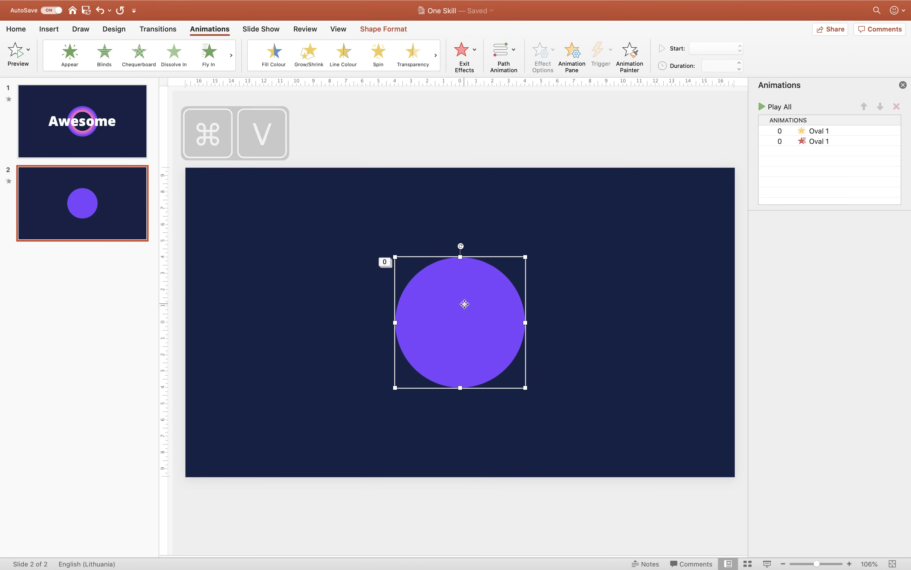
drag(464, 304, 348, 308)
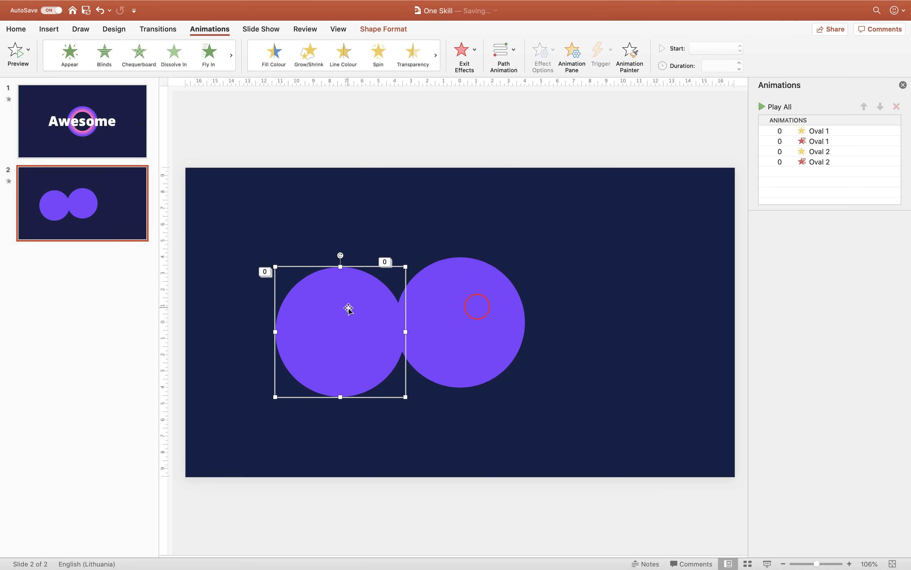
click(384, 31)
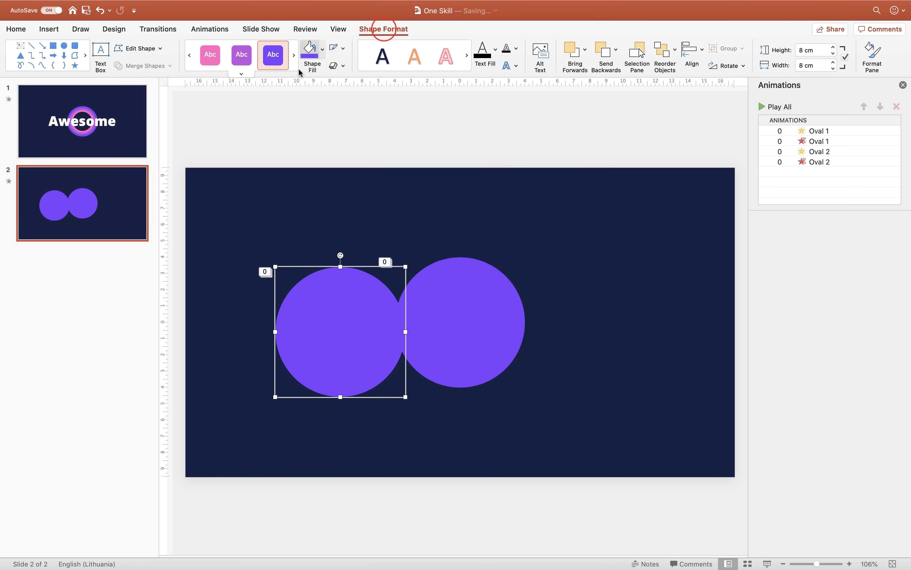
click(243, 55)
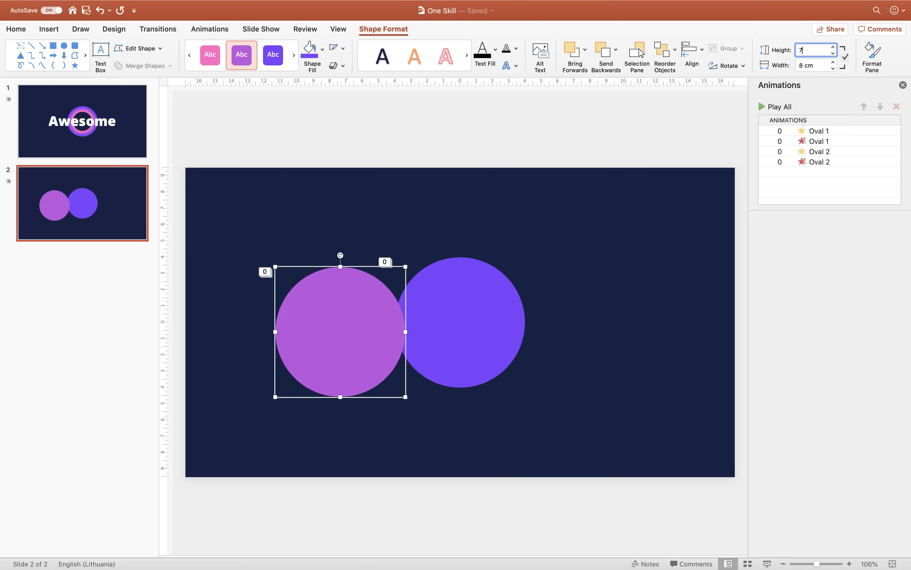
key(Return)
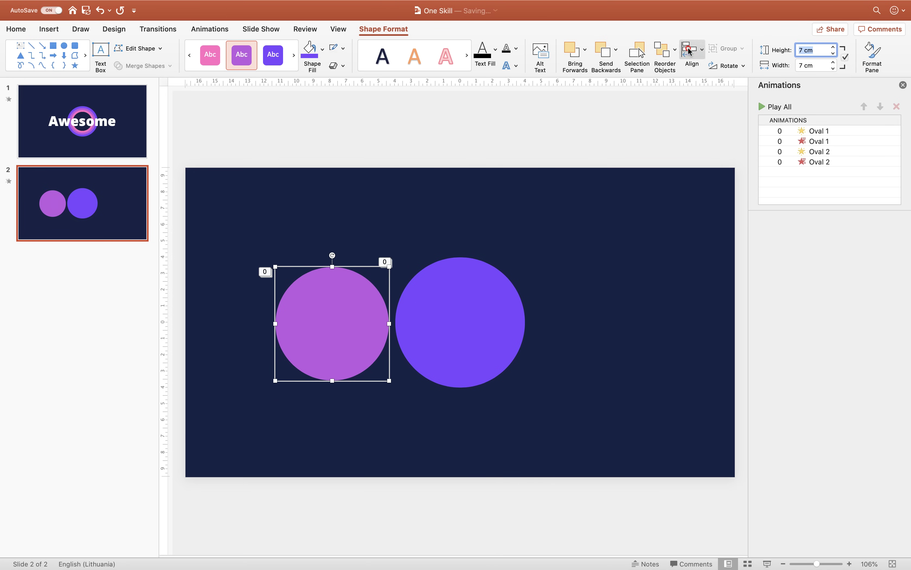
Centre the copy horizontally and vertically on the slide, then preview the show
click(688, 49)
click(729, 93)
click(692, 48)
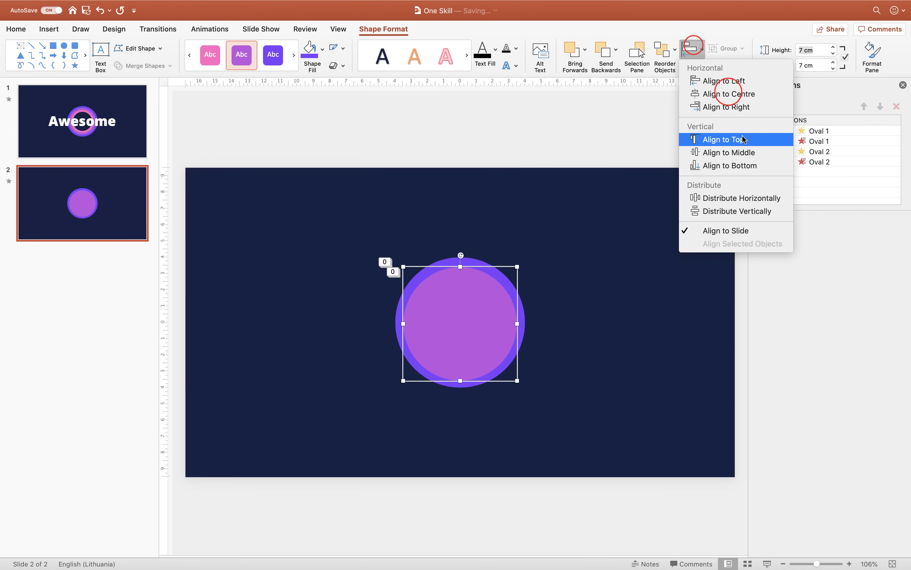
click(745, 151)
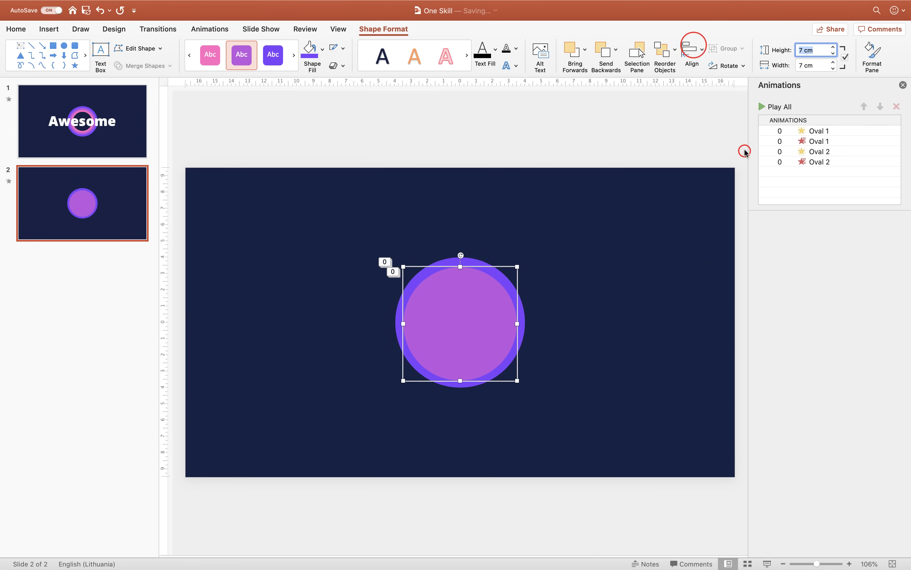
click(766, 564)
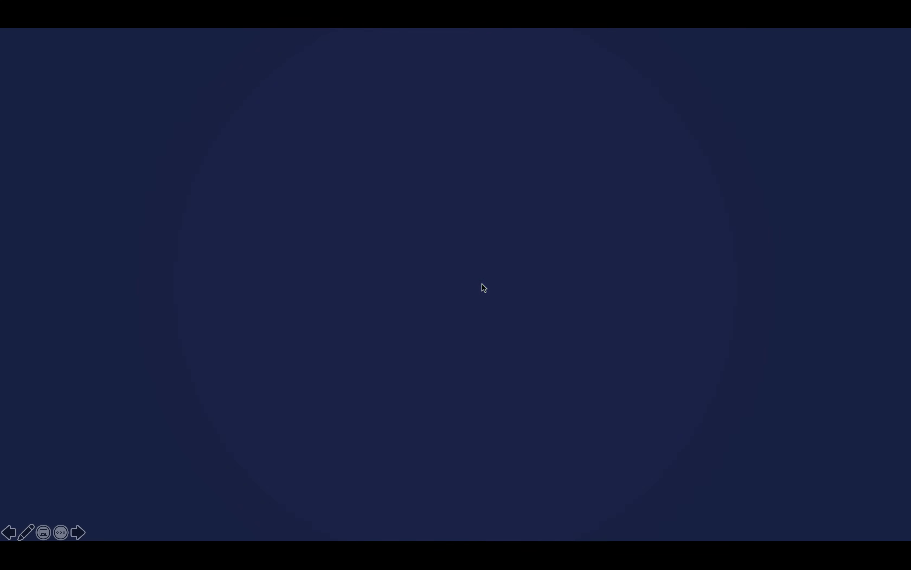
Reselect the inner circle and give its first animation a 0,25-second delay
key(Escape)
click(481, 109)
click(454, 310)
click(815, 151)
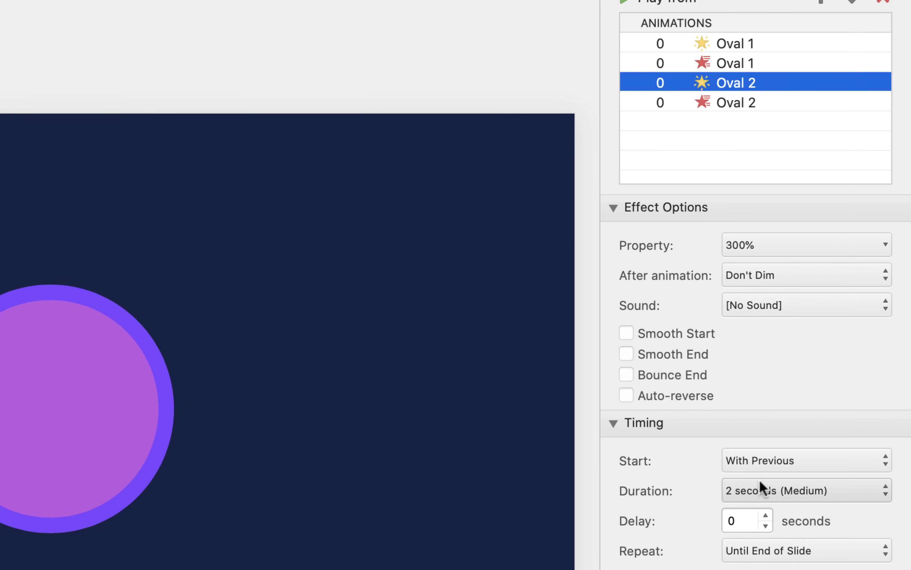
click(739, 520)
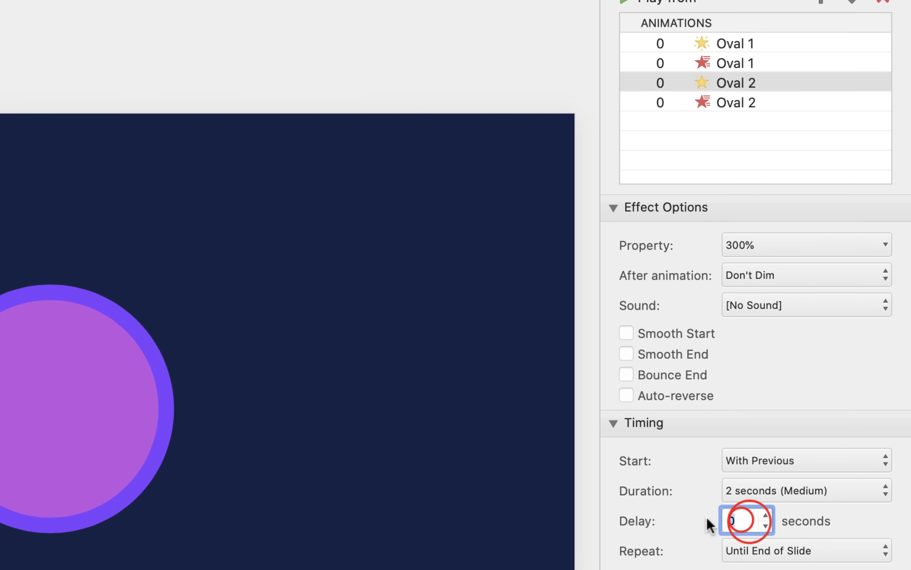
text(0)
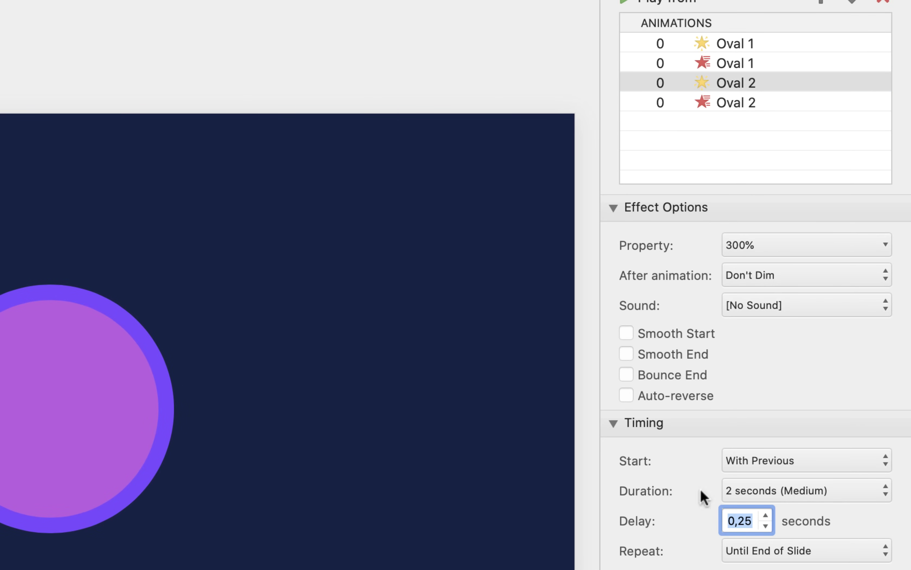
Give the inner circle's second animation a 0,25-second delay and review both circles' timings
click(729, 104)
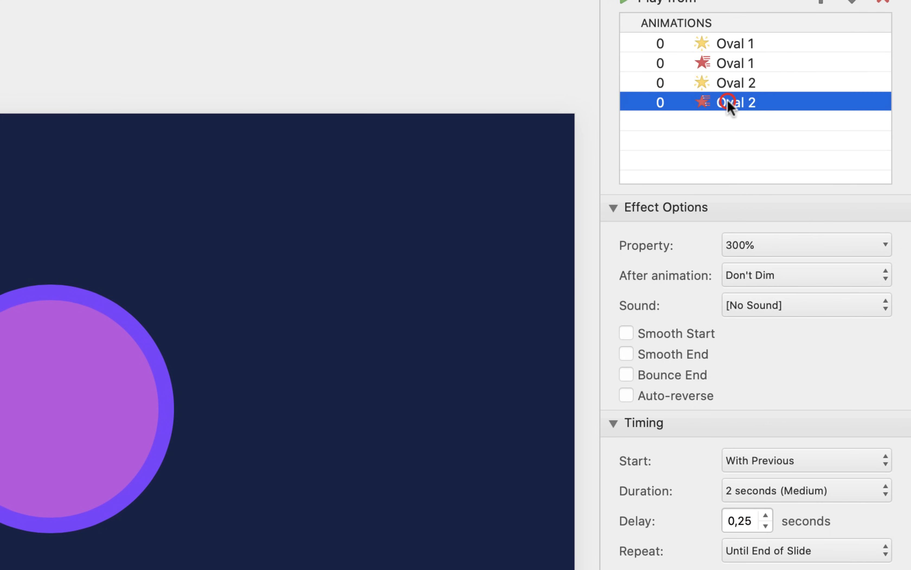
click(746, 520)
text(,25)
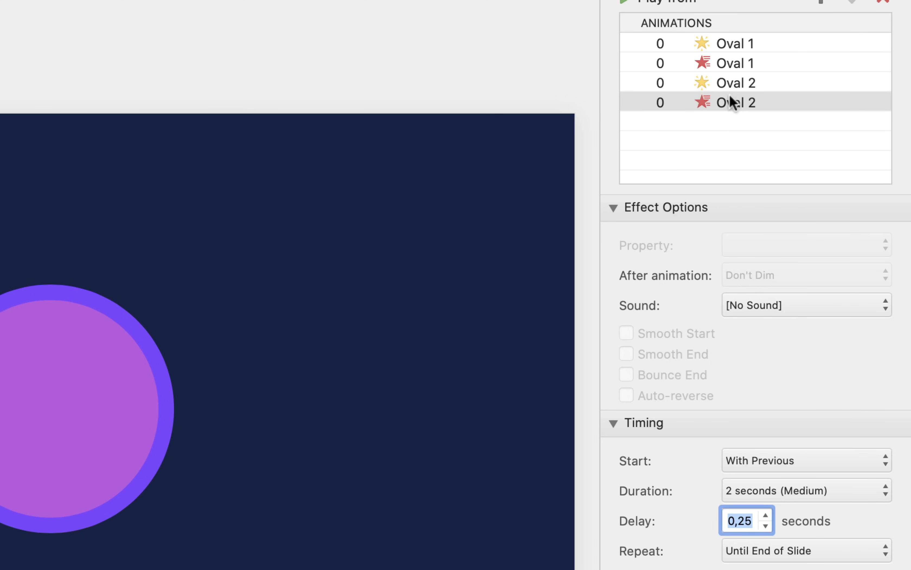
click(729, 83)
click(733, 63)
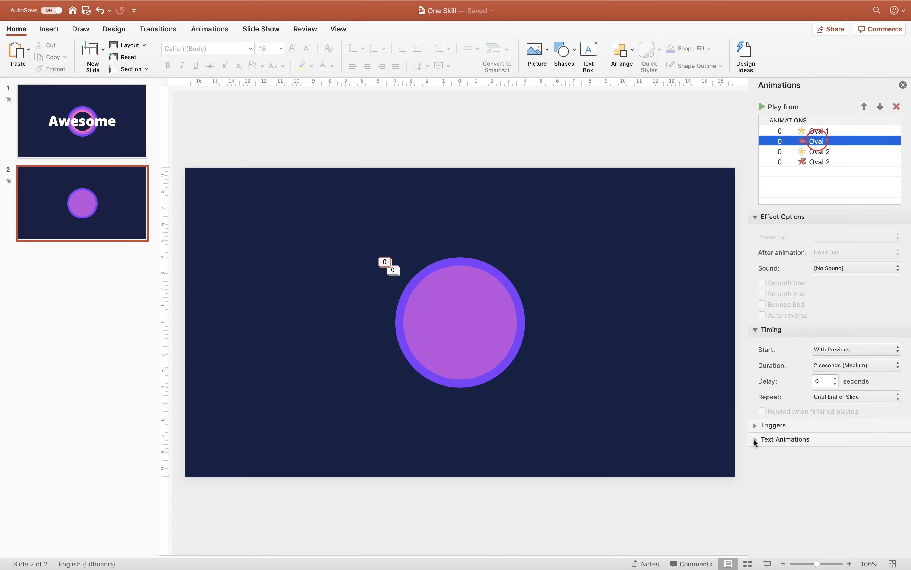
Preview the slide show, then reselect the pink inner circle
click(769, 563)
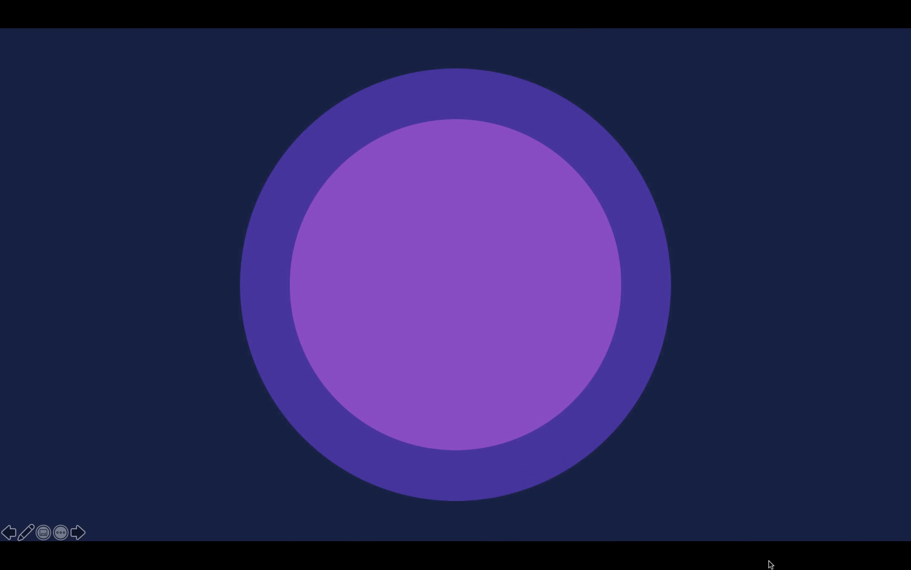
key(Escape)
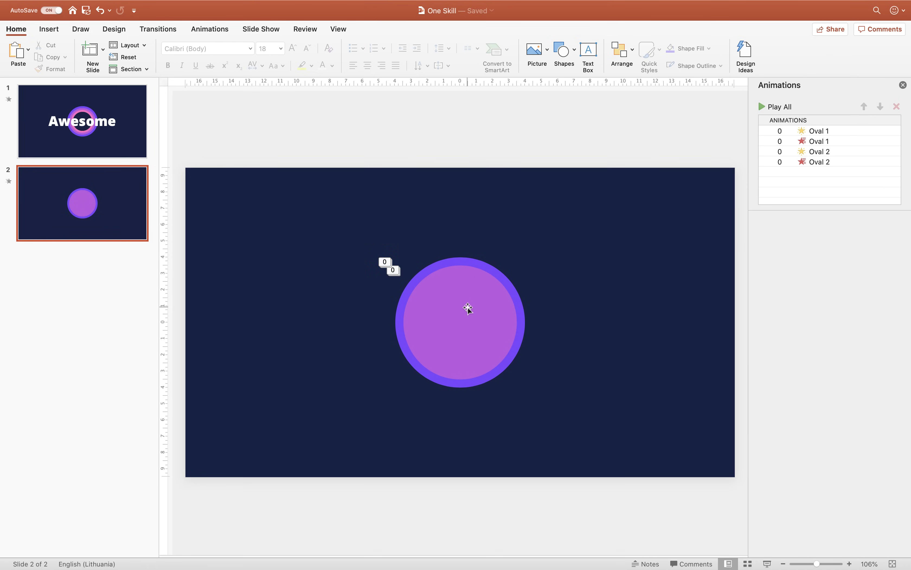
click(467, 308)
Duplicate the pink circle and move the copy left of the circles
key(super+c)
key(super+v)
drag(473, 312, 381, 309)
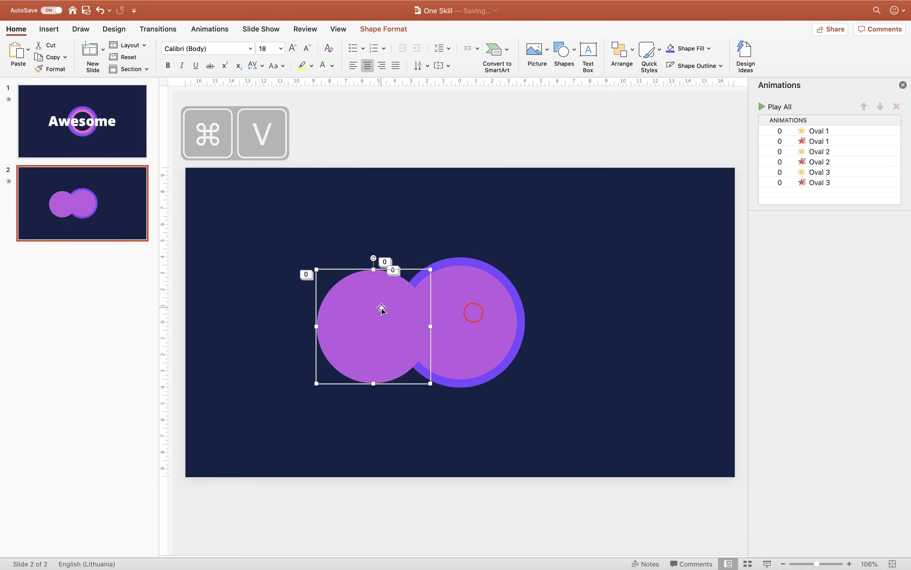
key(Delete)
click(450, 316)
key(super+d)
drag(465, 317, 327, 321)
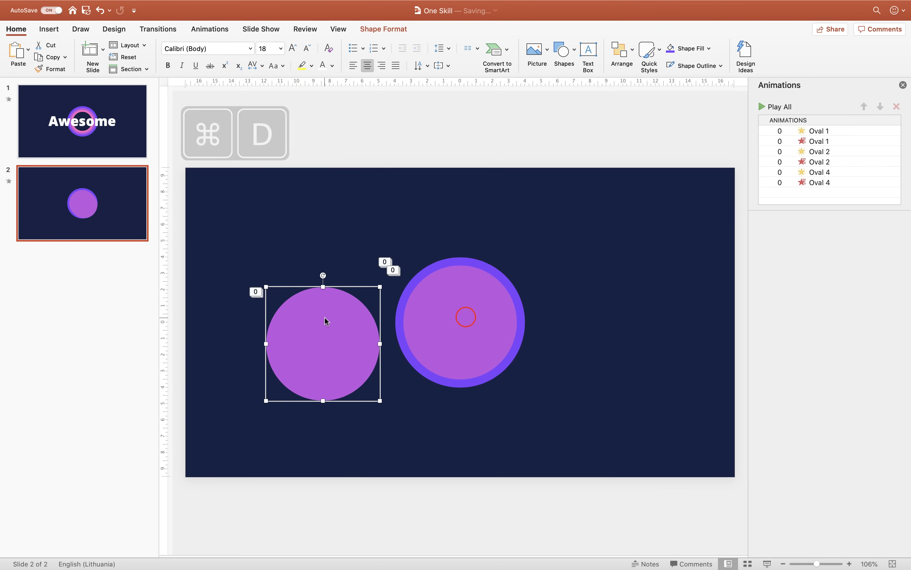
Give the duplicate a pink style and 6 cm height, and centre it on the slide
click(380, 30)
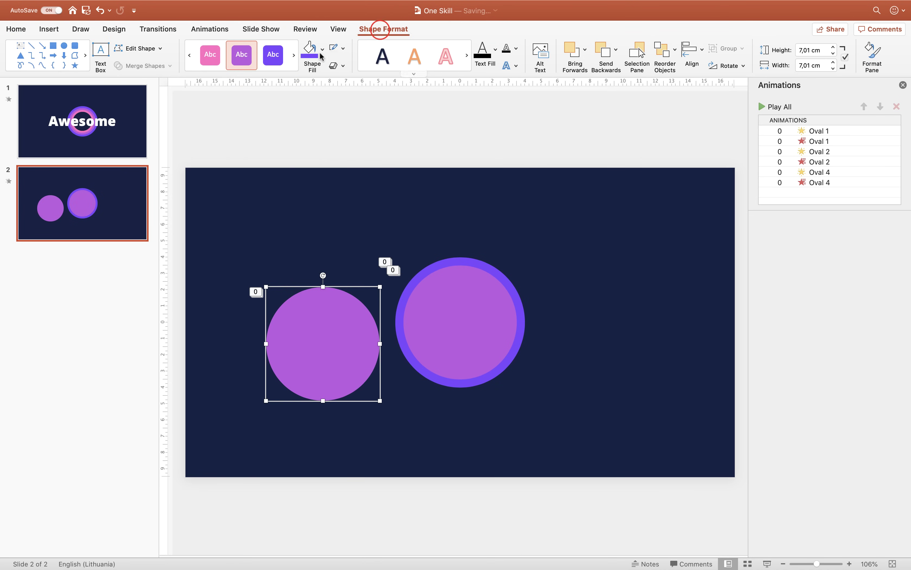
click(214, 54)
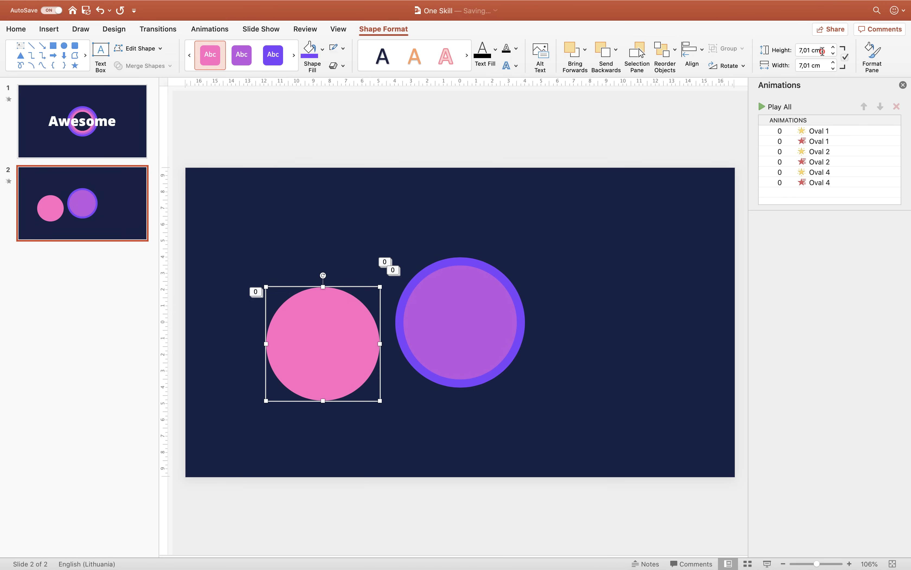
text(6)
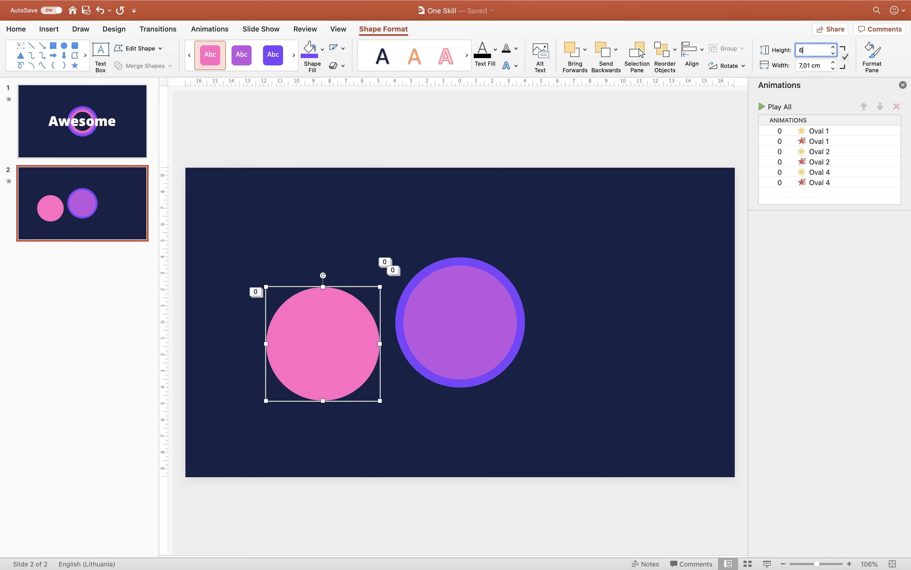
key(Return)
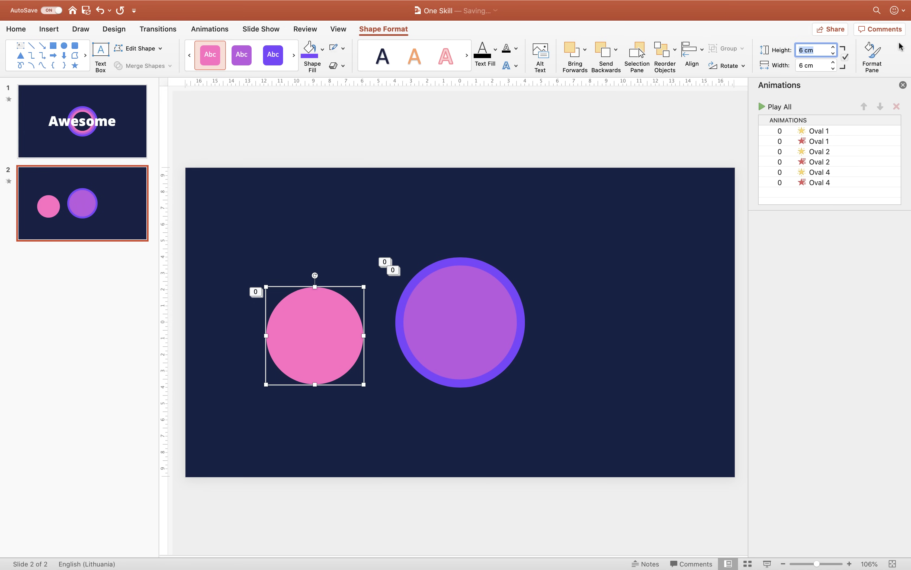
click(696, 51)
click(717, 94)
click(697, 52)
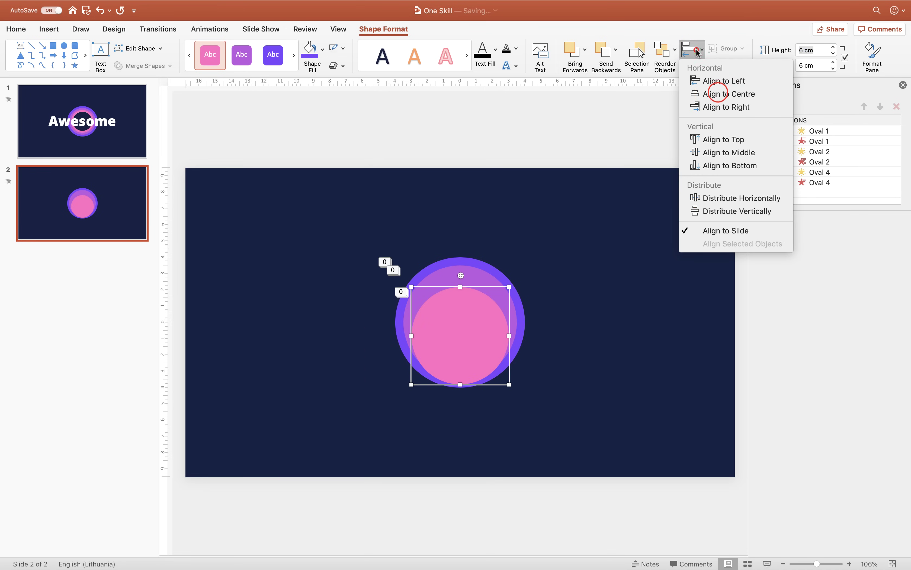
click(731, 152)
click(820, 172)
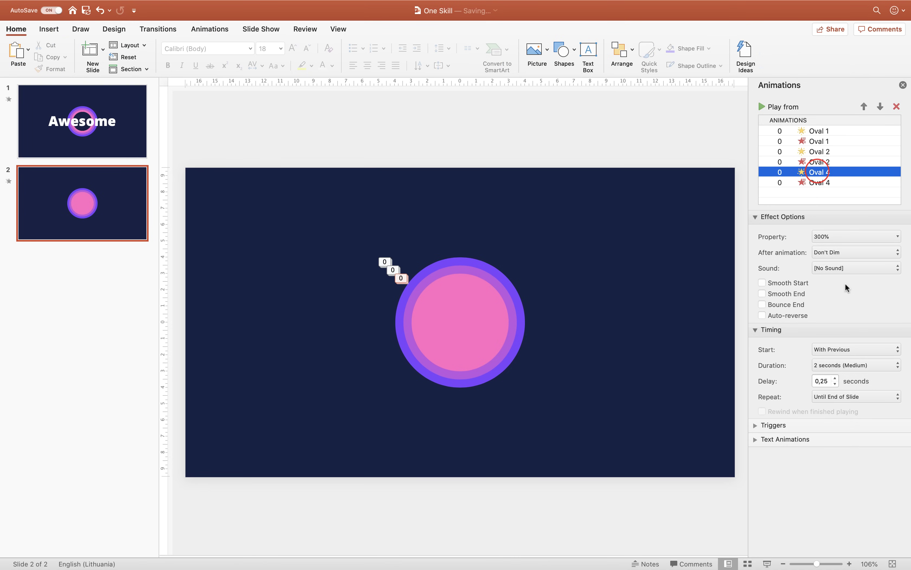
Set the delay of both Oval 4 animations to 0,5 seconds
click(827, 381)
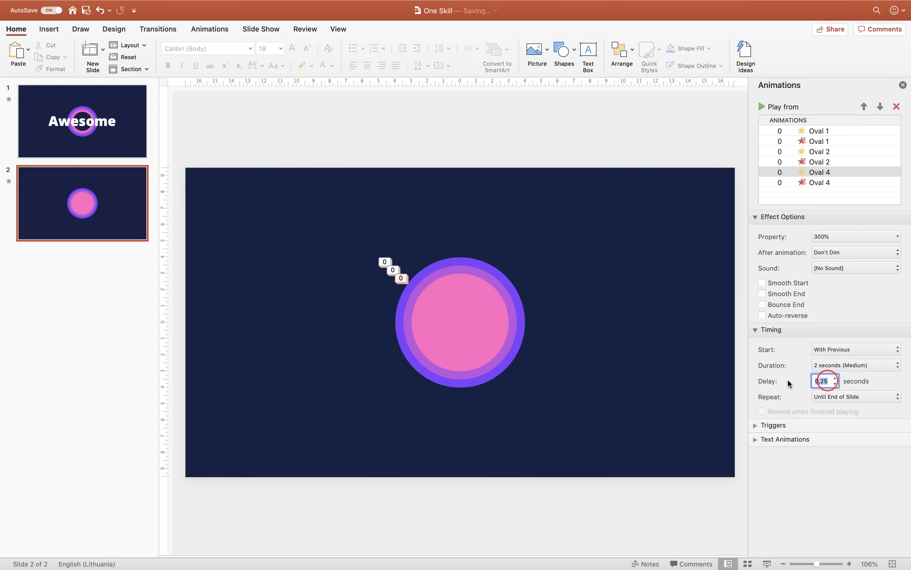
text(0,5)
click(824, 182)
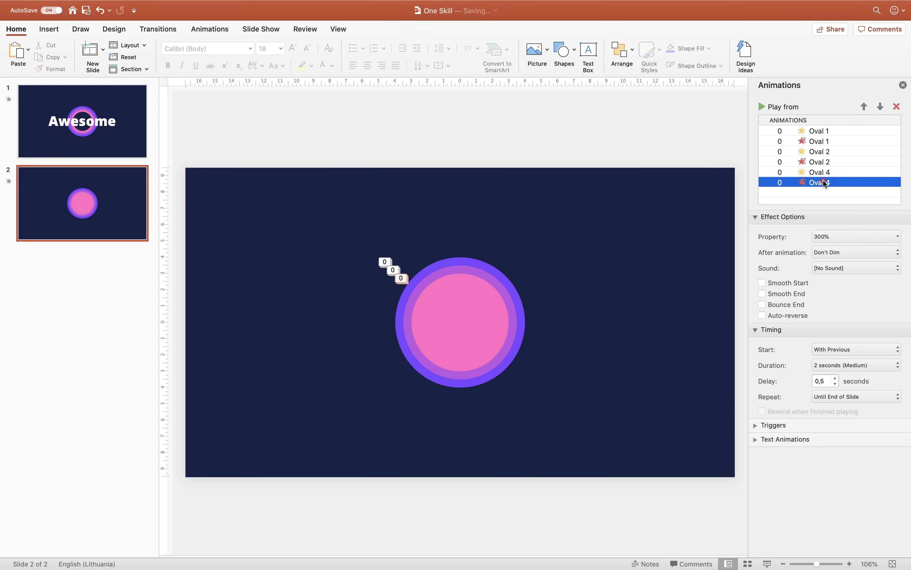
click(828, 381)
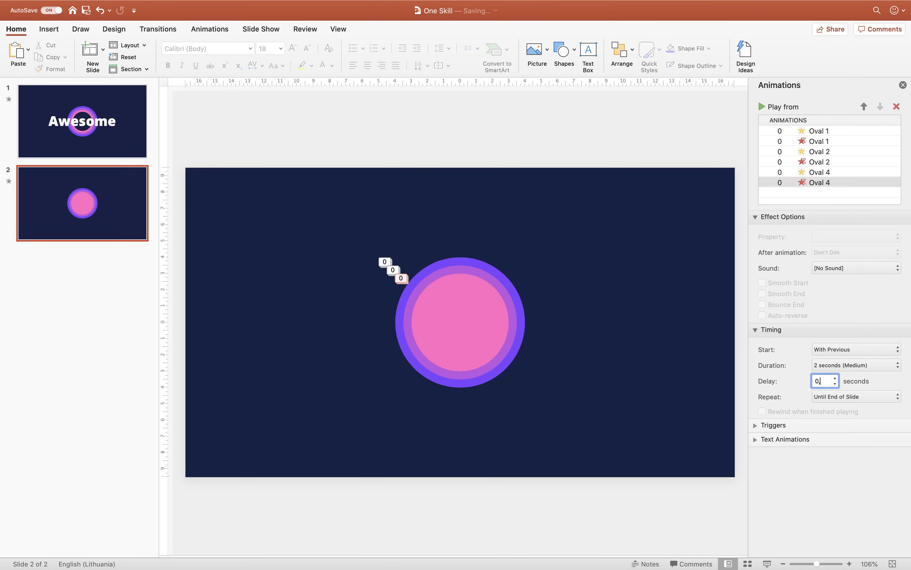
Play the slide show to check the pulsing, then return to editing
click(763, 564)
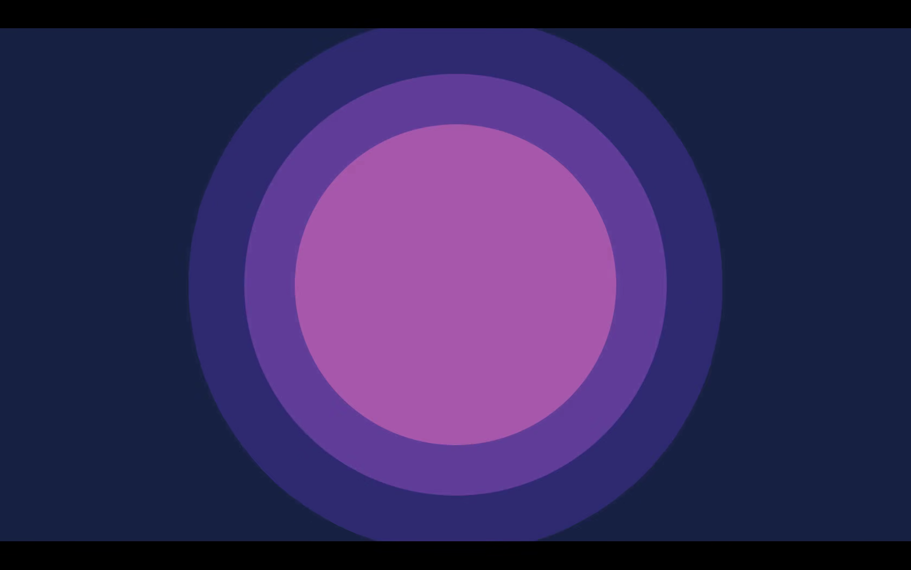
key(Escape)
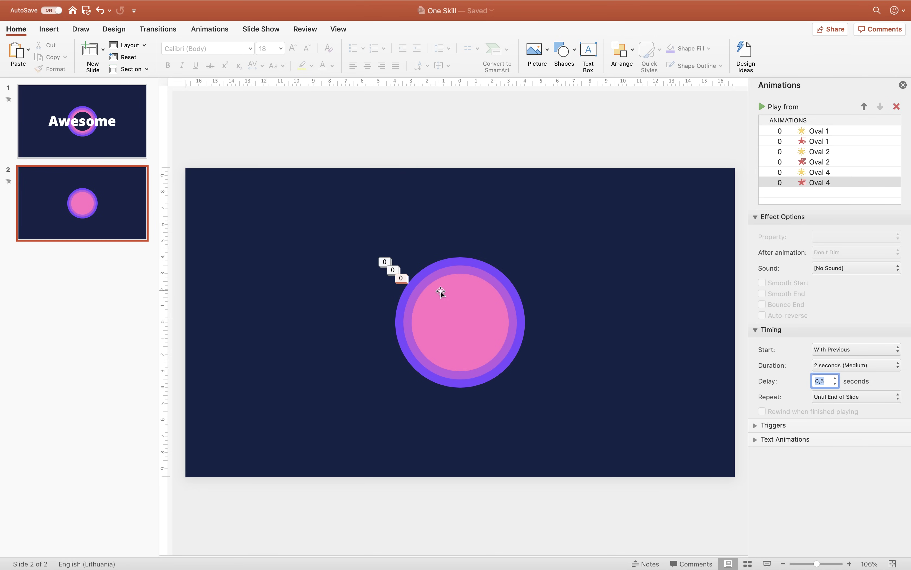
click(49, 29)
Draw a new oval and size it to 5 cm
click(241, 54)
click(297, 86)
drag(313, 330, 403, 395)
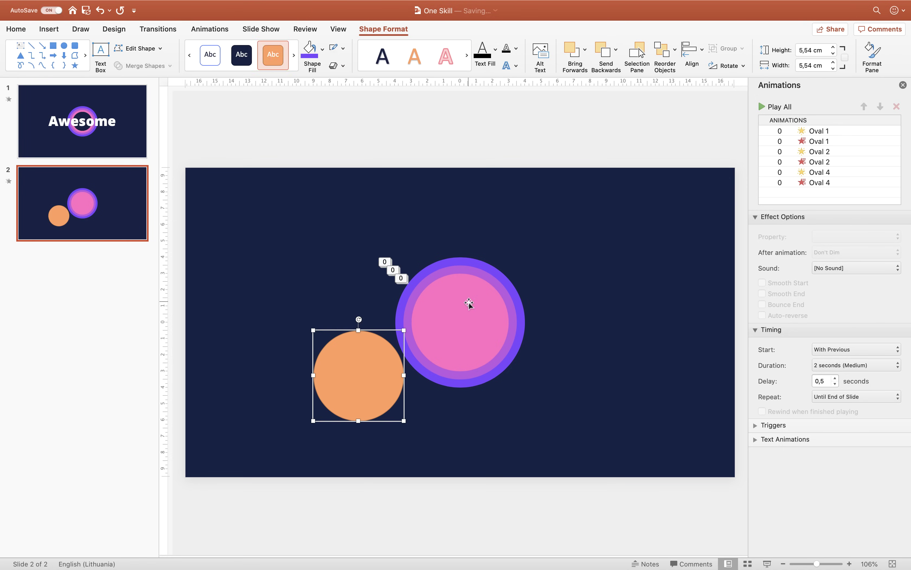
click(469, 304)
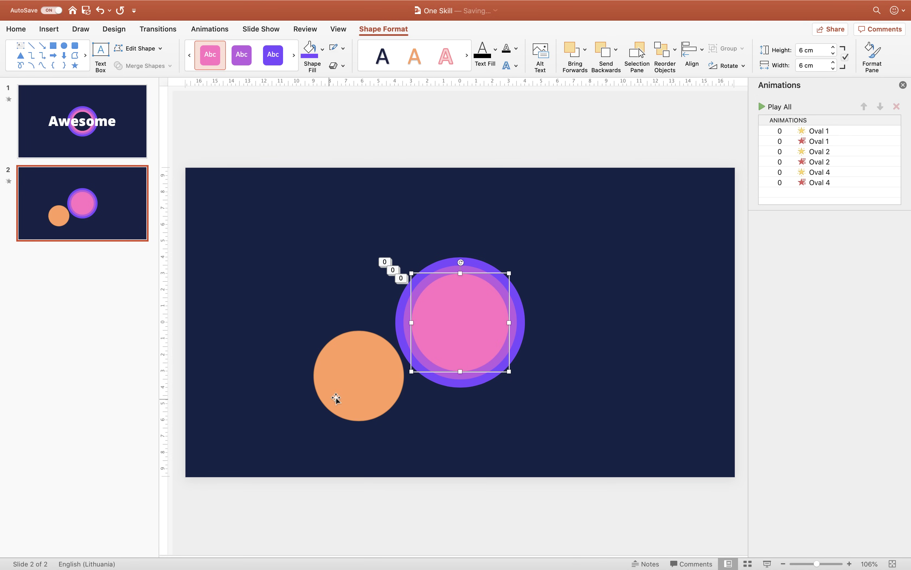
click(344, 386)
click(817, 49)
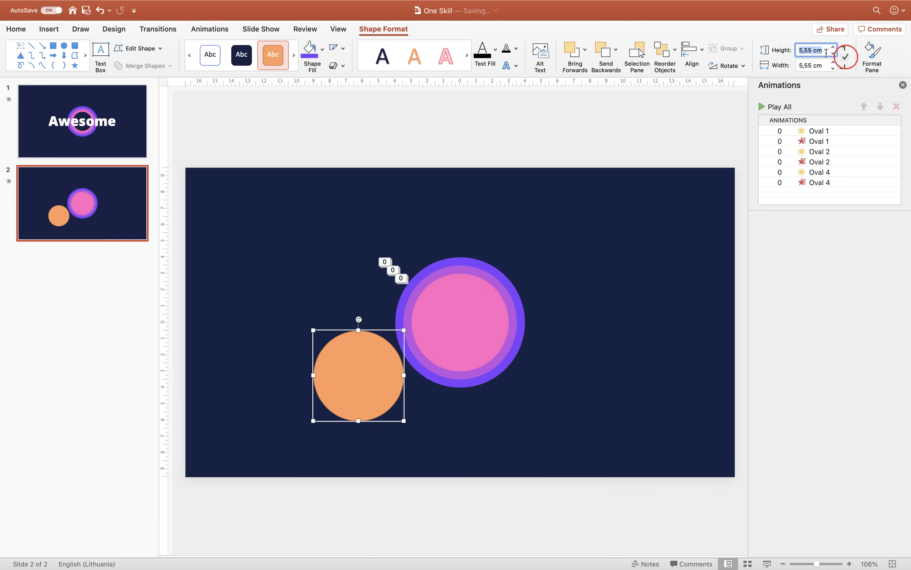
text(5)
key(Return)
Centre the new circle on the slide and fill it dark navy
click(692, 51)
click(719, 93)
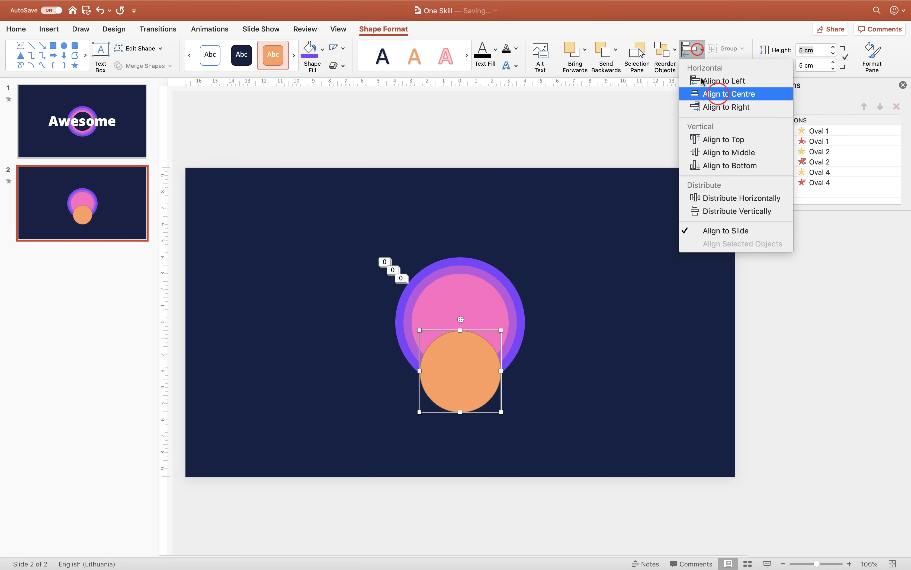
click(739, 151)
click(322, 51)
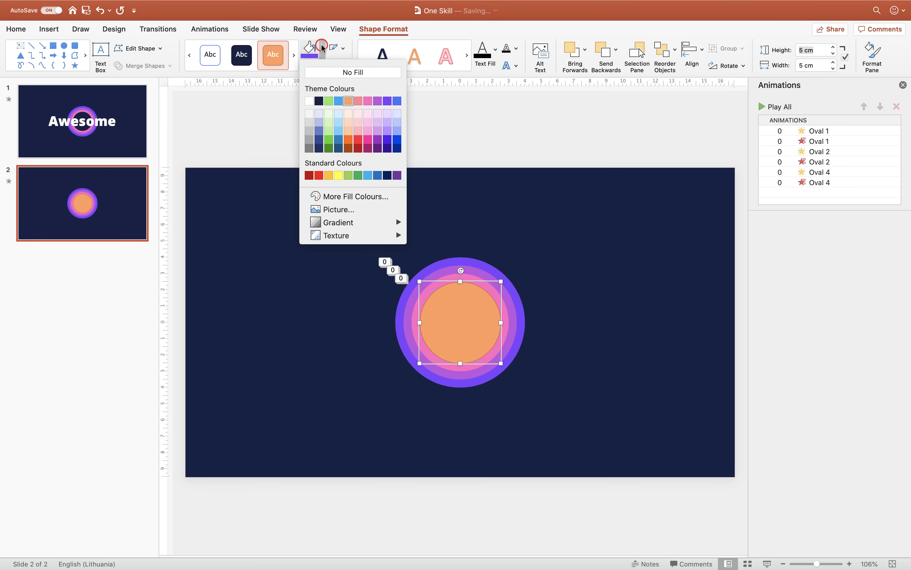
click(319, 100)
Preview the slide's animations, close the animation list, and select the navy inner circle
click(392, 132)
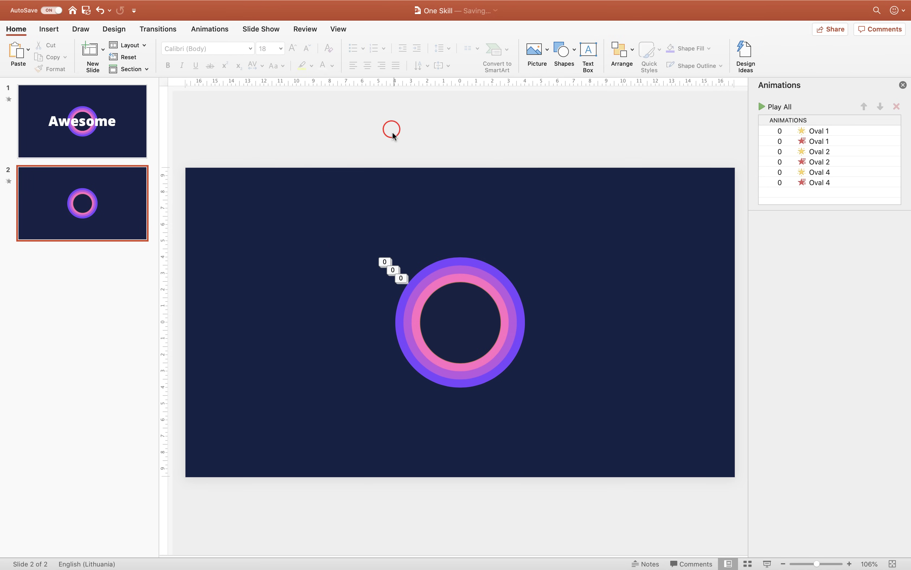
click(206, 30)
click(14, 52)
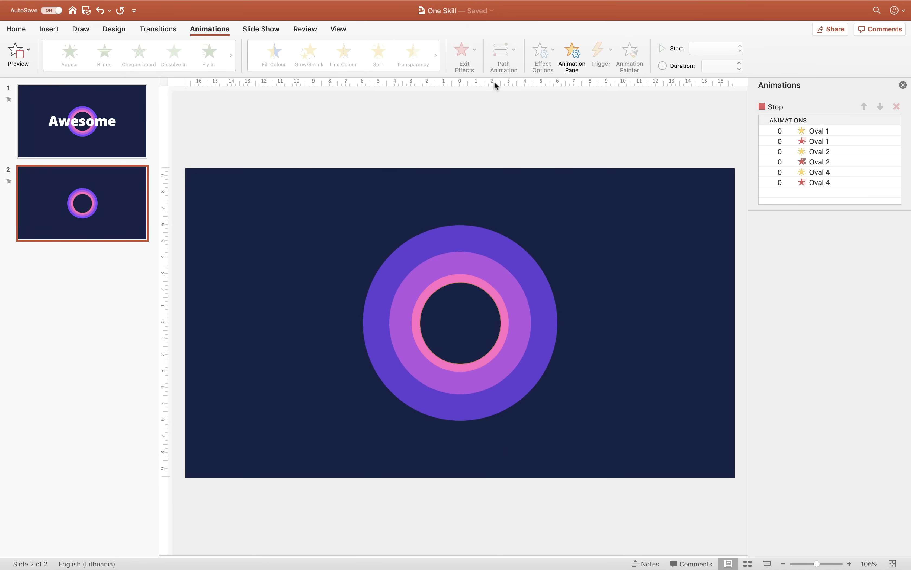
click(903, 85)
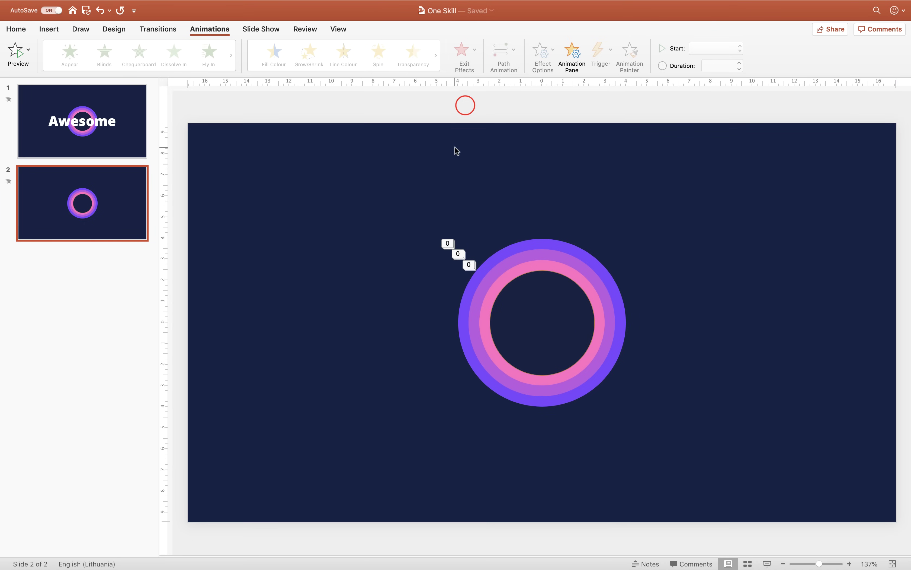
click(557, 315)
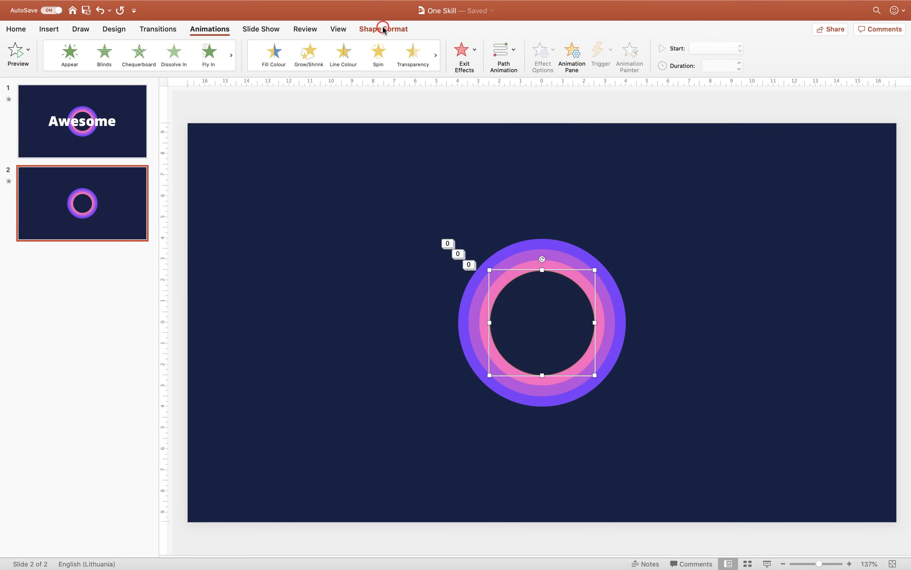
click(384, 30)
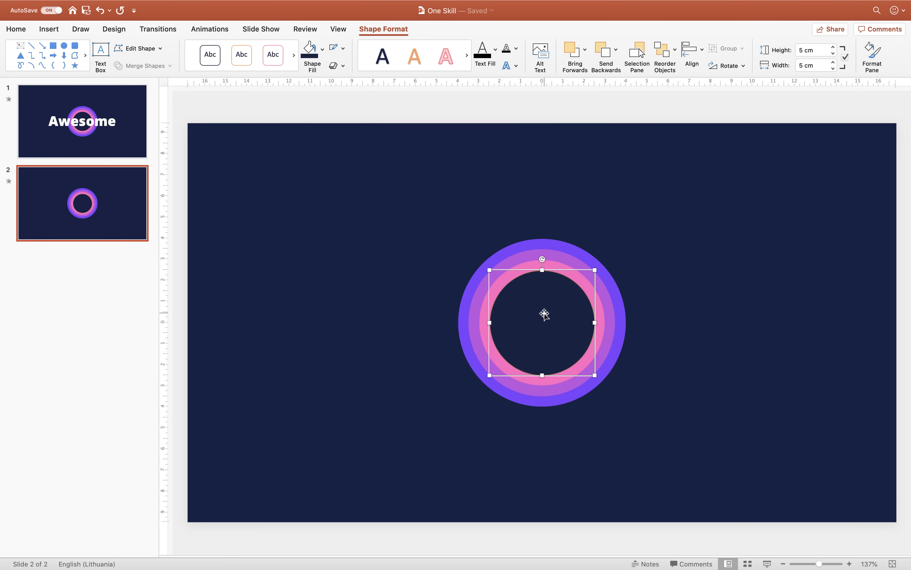
Give the navy circle a centred outer shadow in dark navy with 16 pt blur
right_click(545, 298)
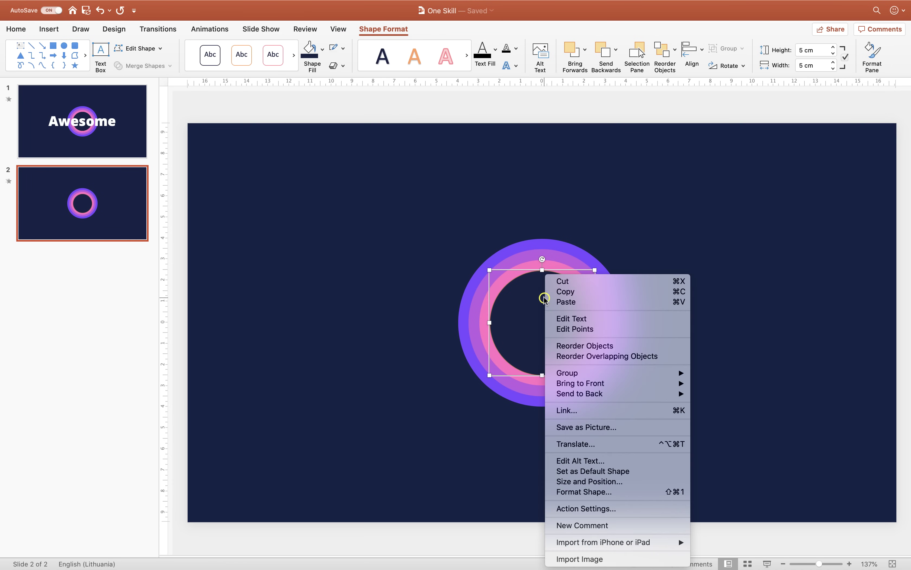
click(590, 491)
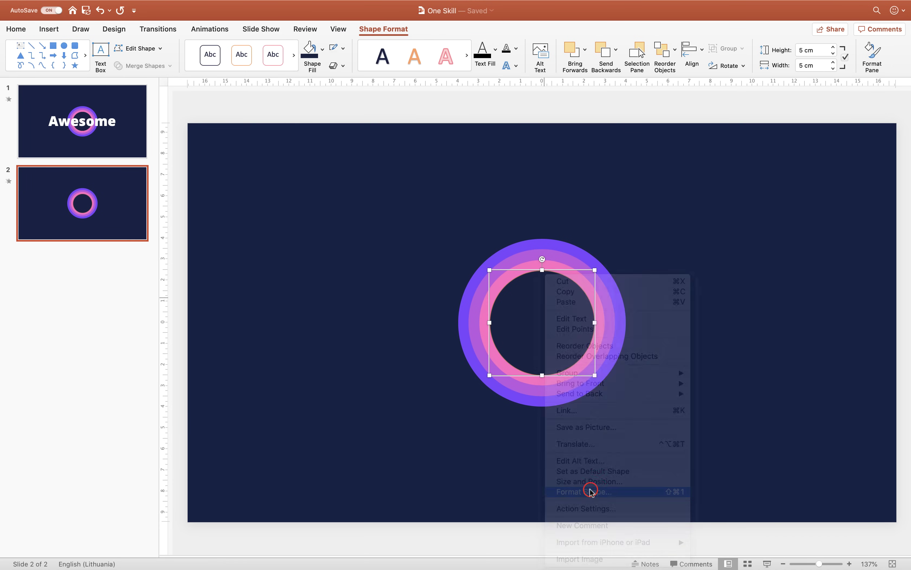
click(788, 132)
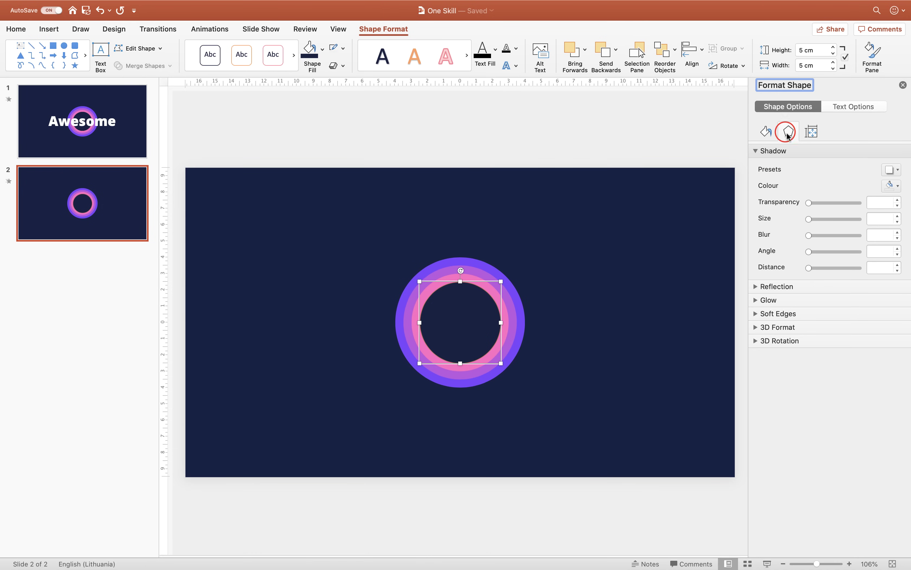
click(891, 170)
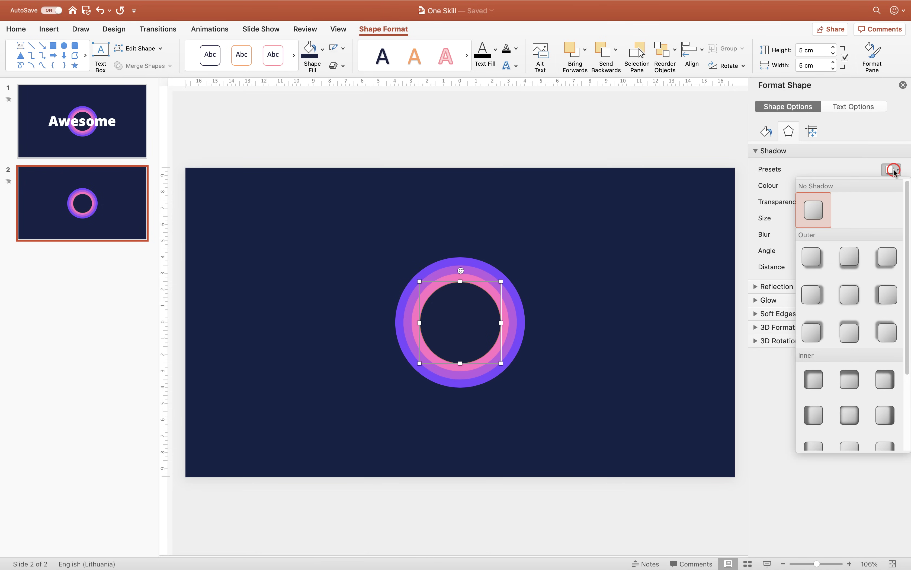
click(850, 298)
click(895, 186)
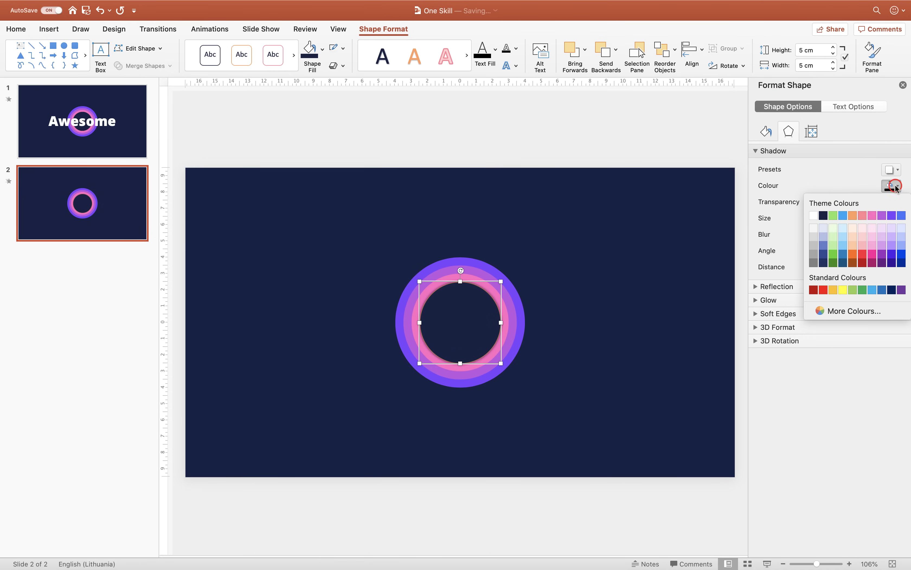
click(823, 216)
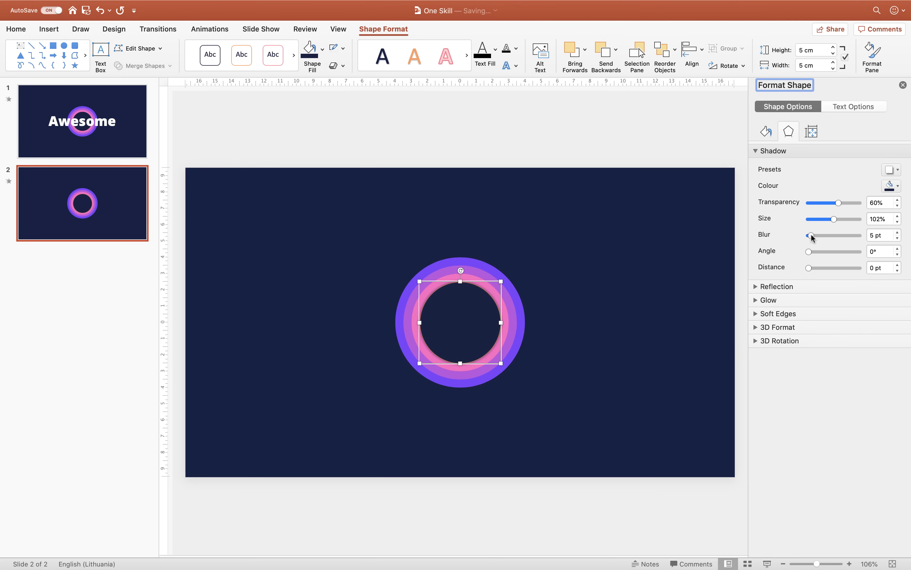
drag(812, 237, 821, 237)
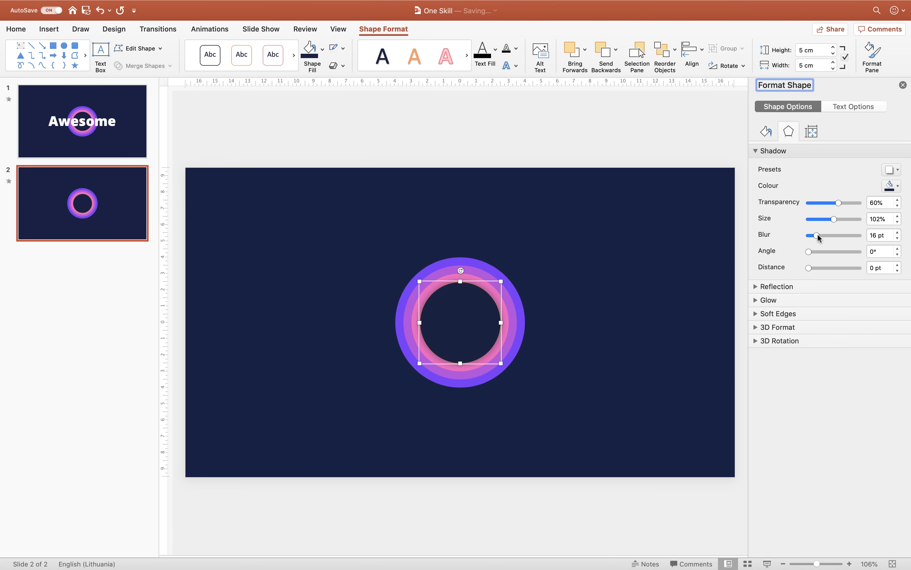
Set the ring's inner circle to No Outline
click(768, 562)
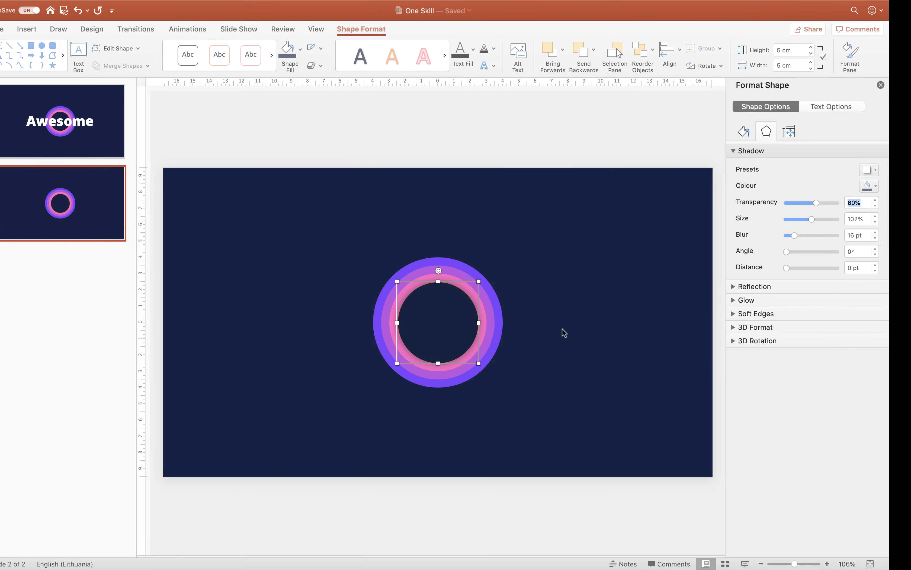
click(527, 236)
click(445, 309)
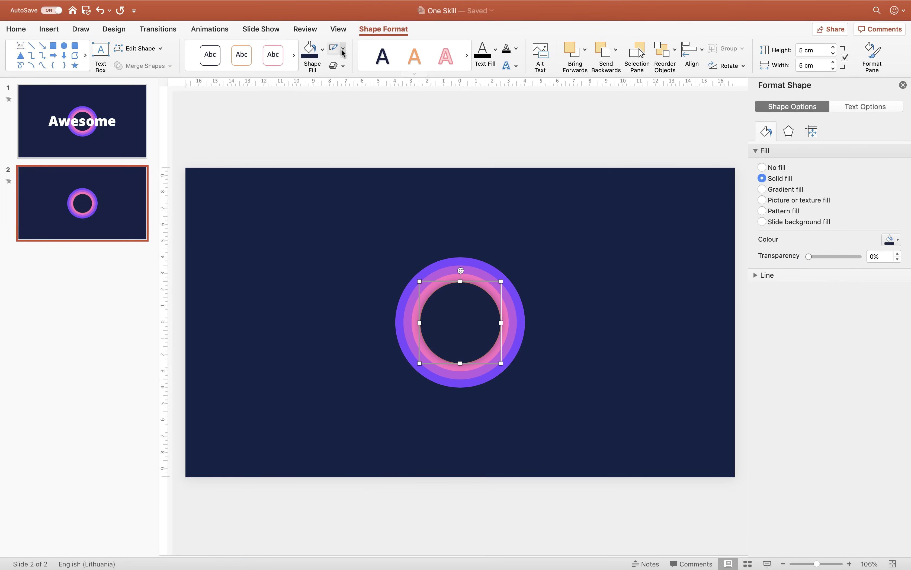
click(344, 50)
click(355, 66)
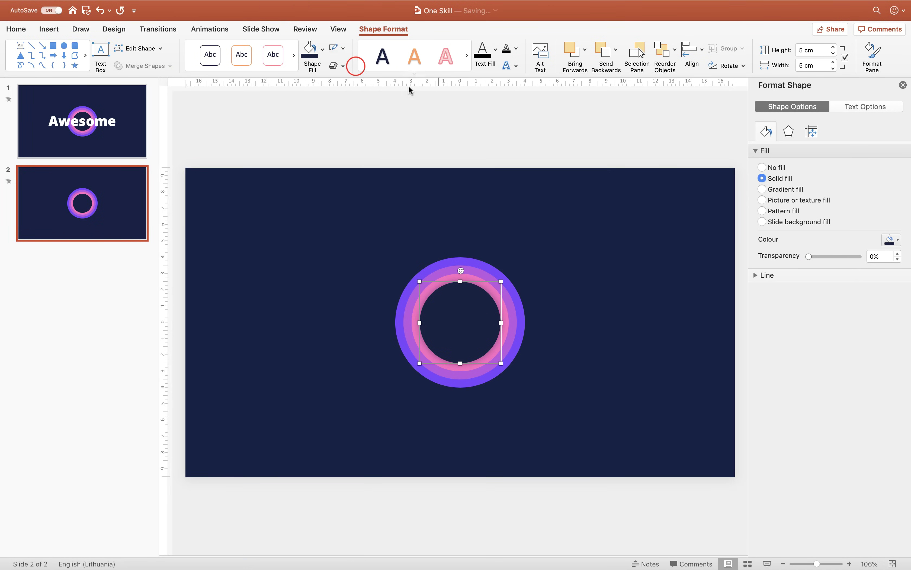
Preview the slide show and compare with the reference deck's Unlimited text
click(767, 563)
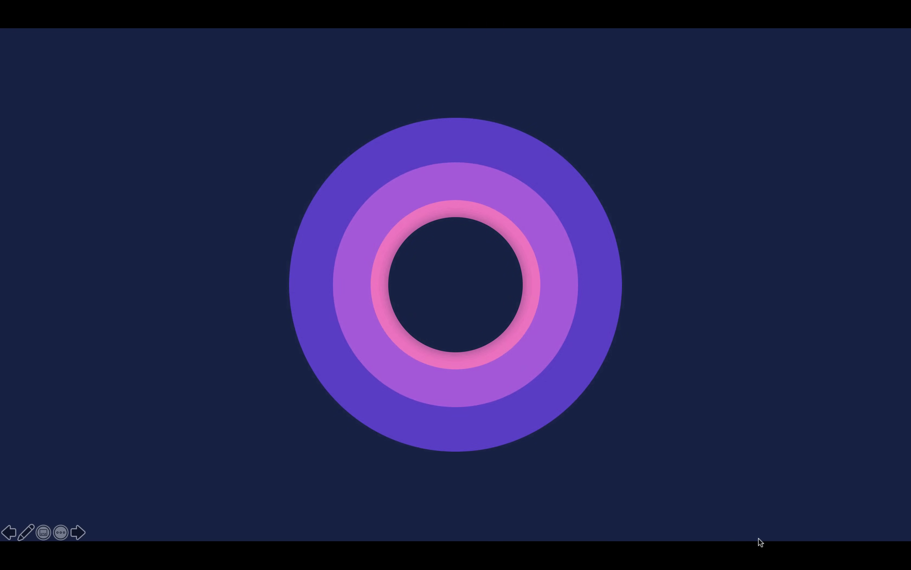
key(Escape)
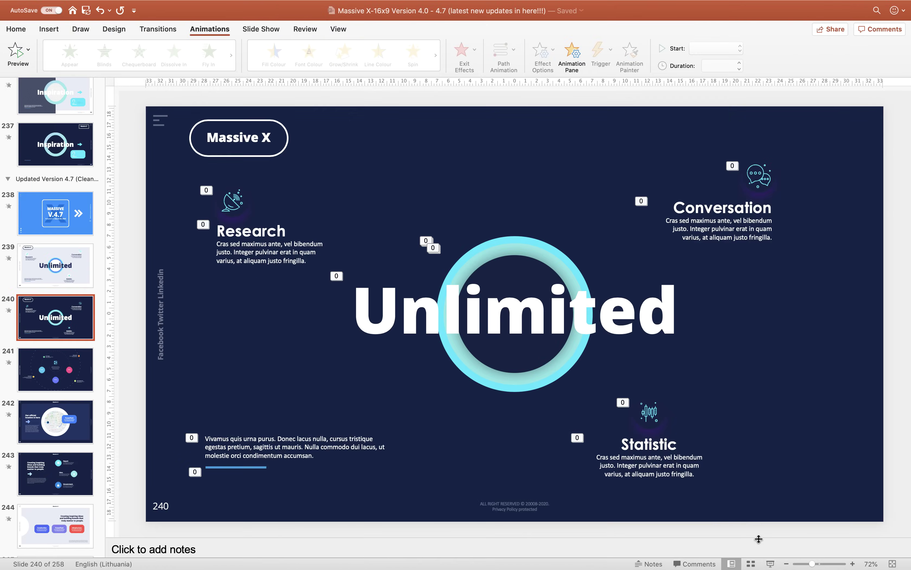
click(460, 321)
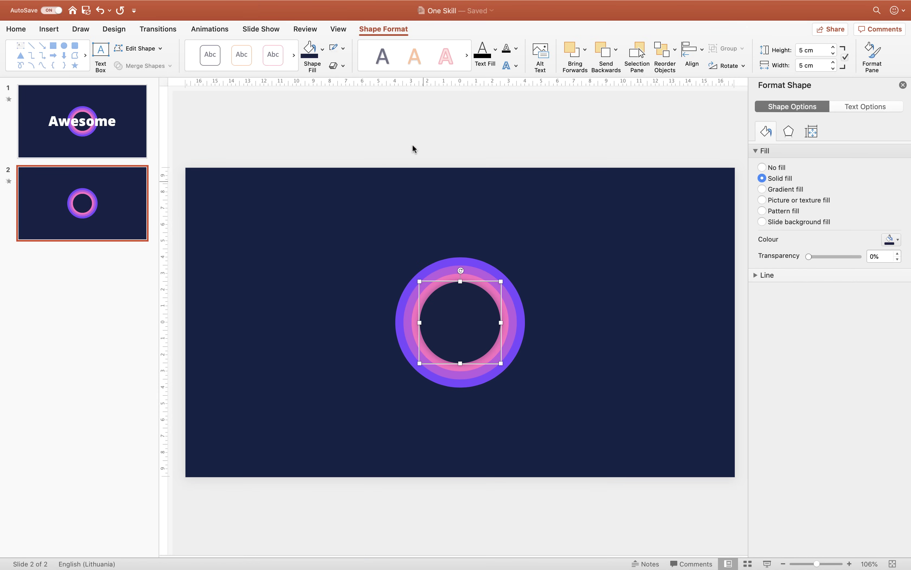
click(413, 146)
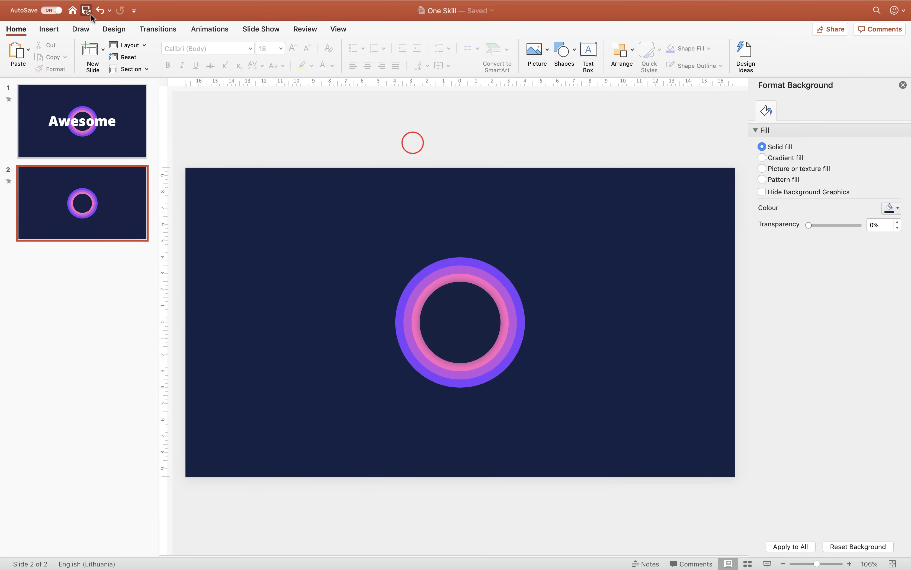
Add a text box formatted in white Open Sans Extrabold
click(48, 27)
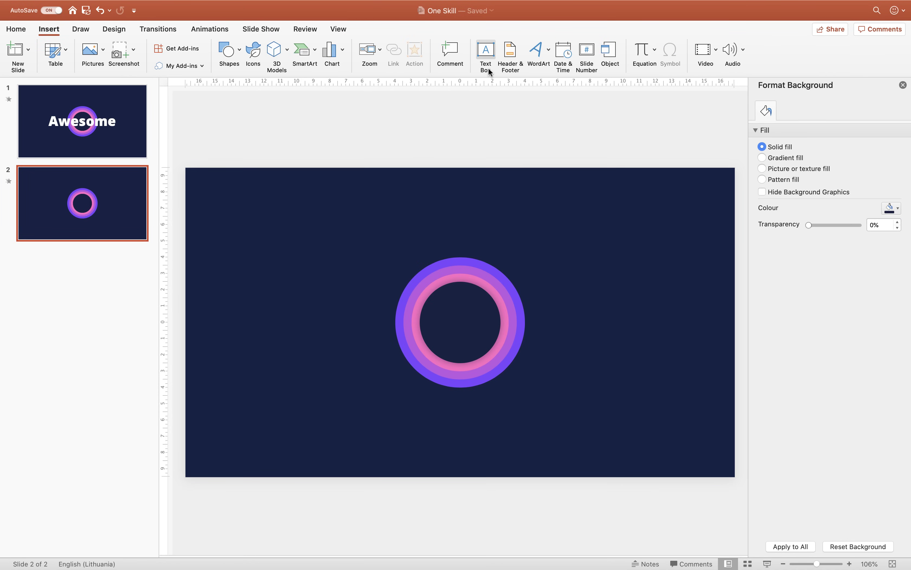
click(406, 222)
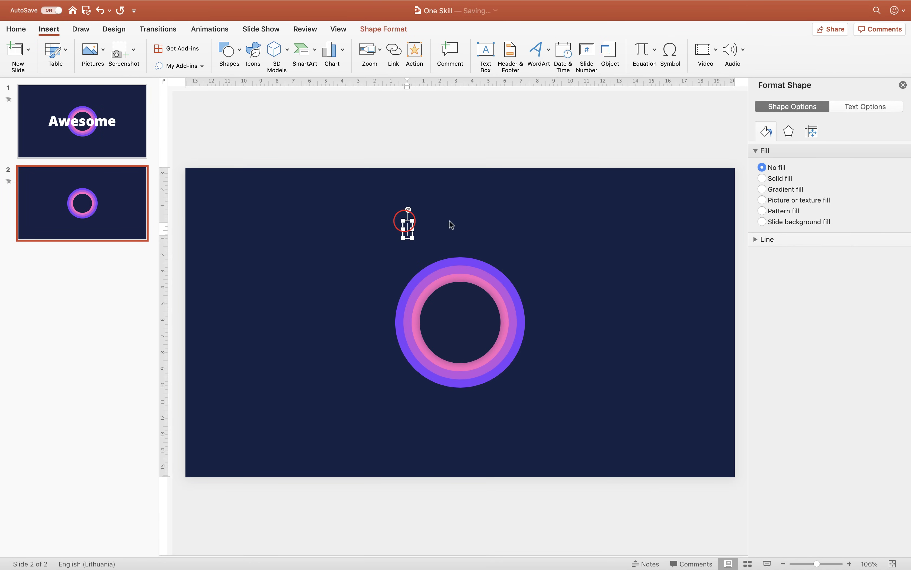
click(19, 29)
click(322, 65)
click(225, 48)
text(Ope)
key(Return)
click(250, 49)
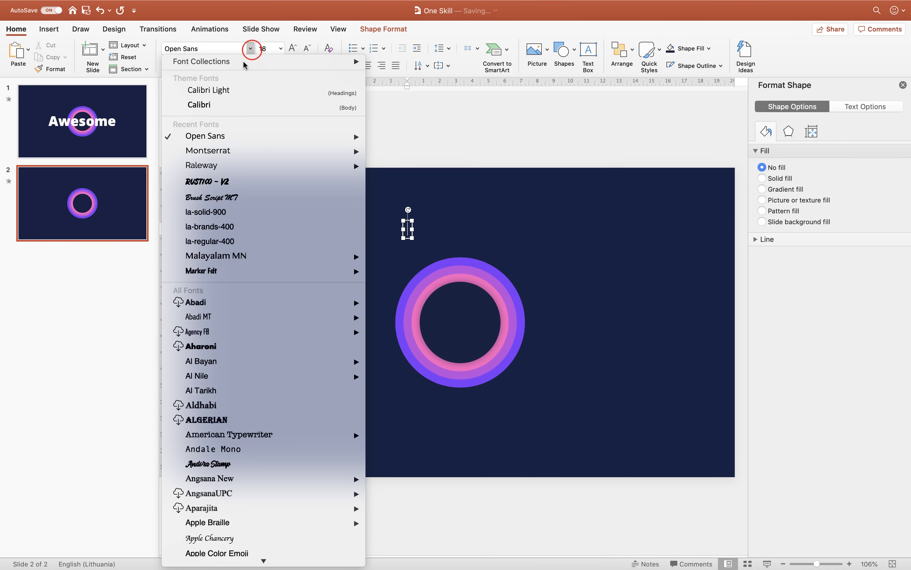
mouse_move(305, 138)
click(435, 288)
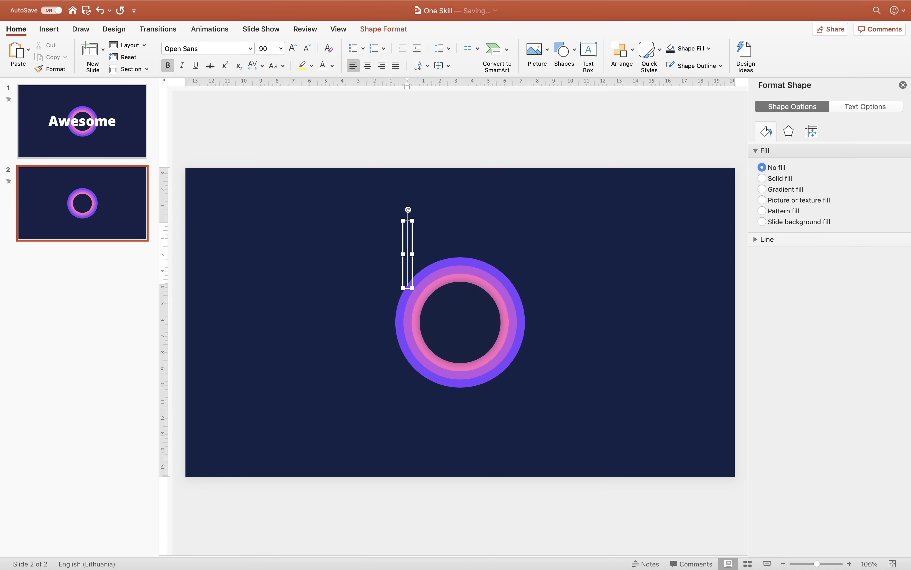
Type 'Awesome', centre it within its box and move it over the ring
click(408, 240)
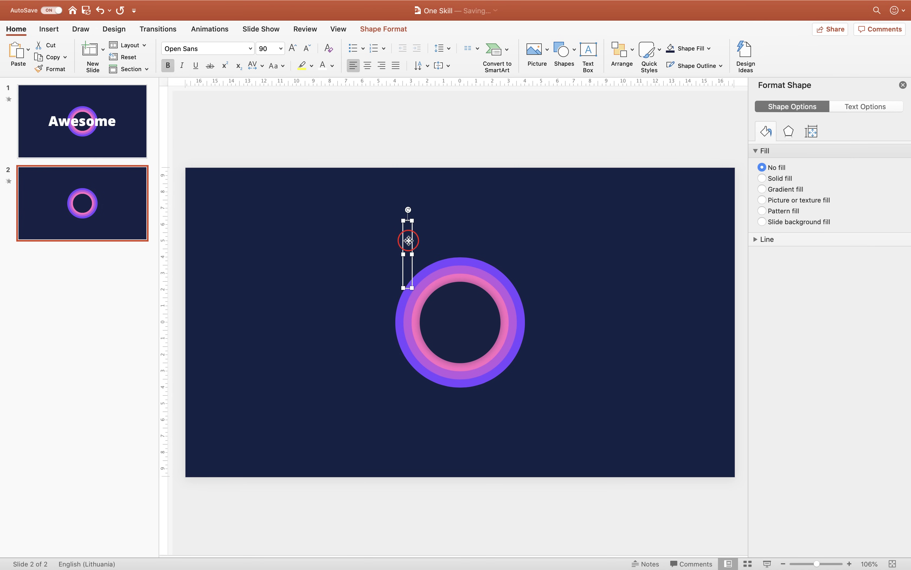
text(Awesome)
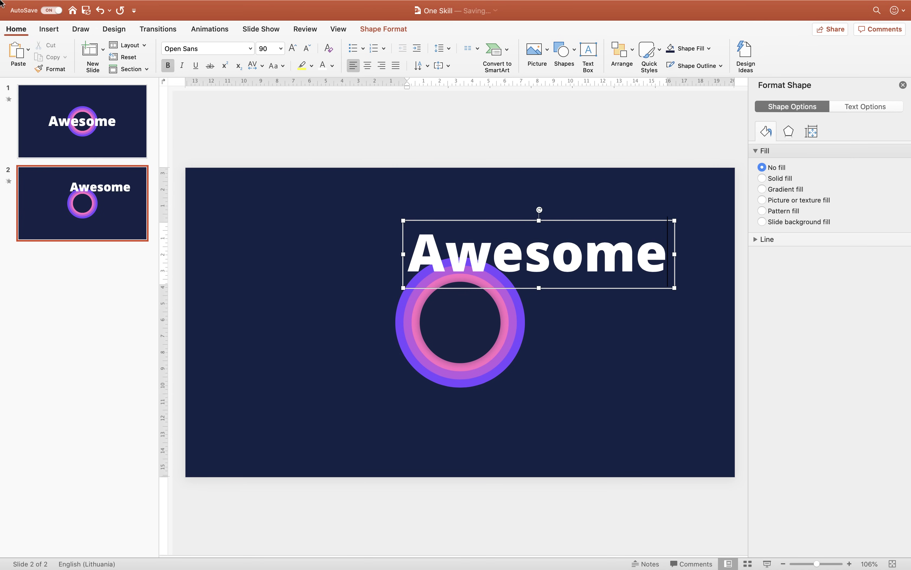
click(368, 66)
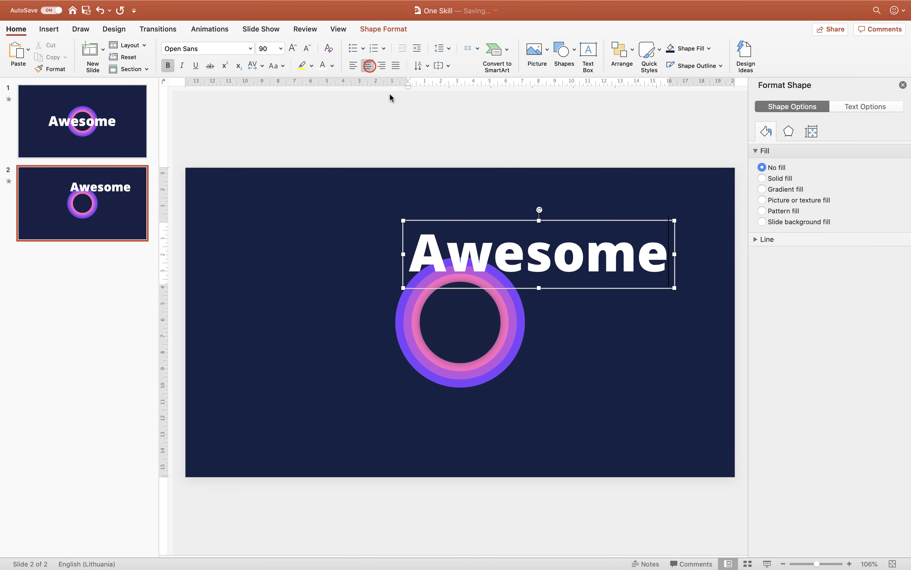
drag(520, 221, 470, 227)
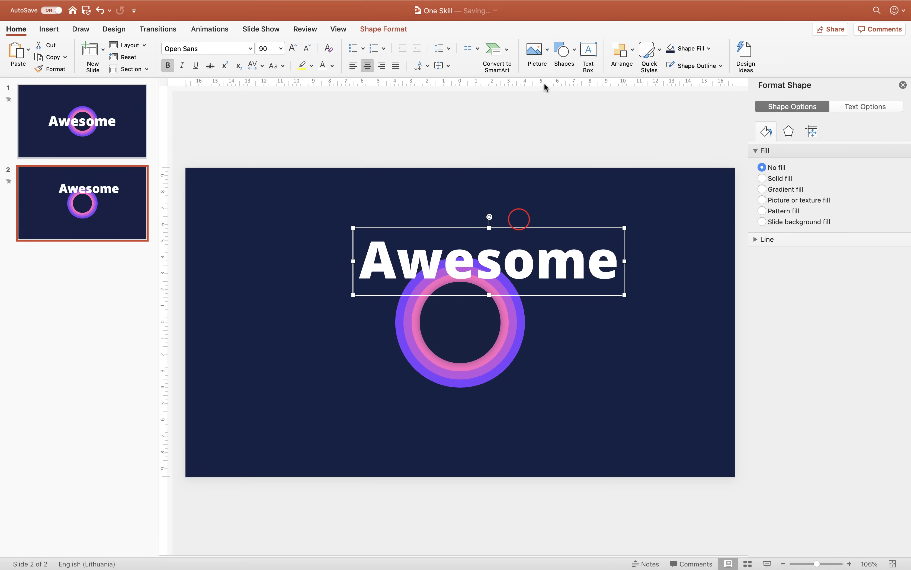
Align the Awesome box to the slide's centre and middle
click(621, 51)
mouse_move(732, 247)
click(780, 260)
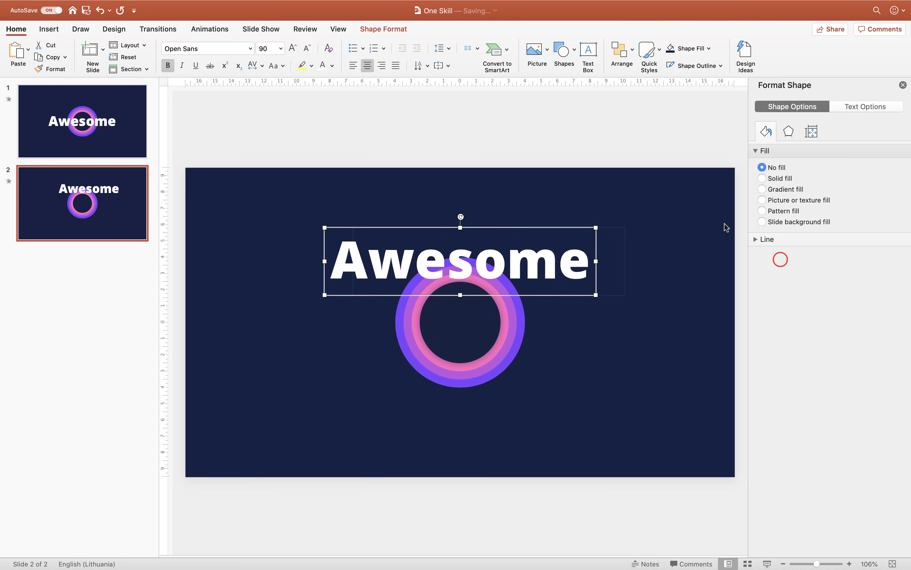
click(621, 50)
mouse_move(688, 245)
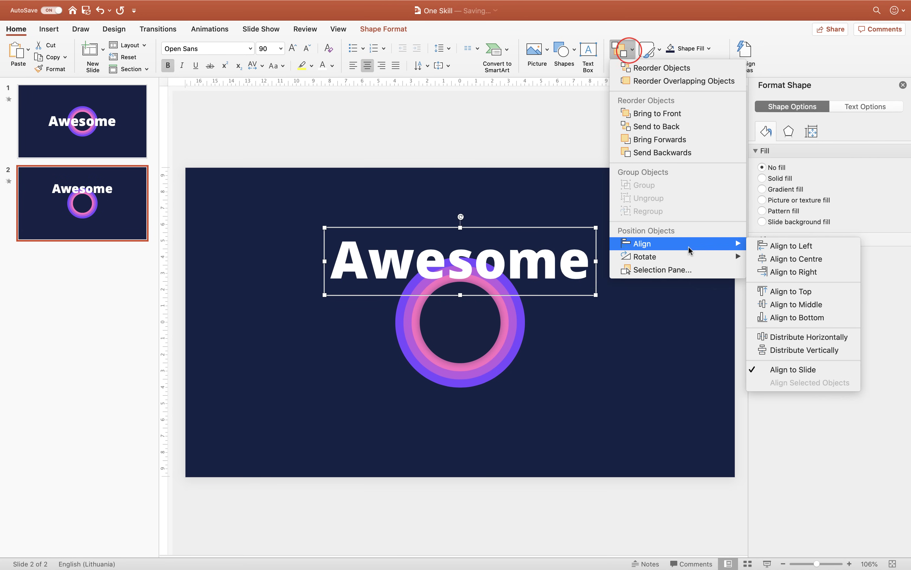
click(803, 304)
click(559, 138)
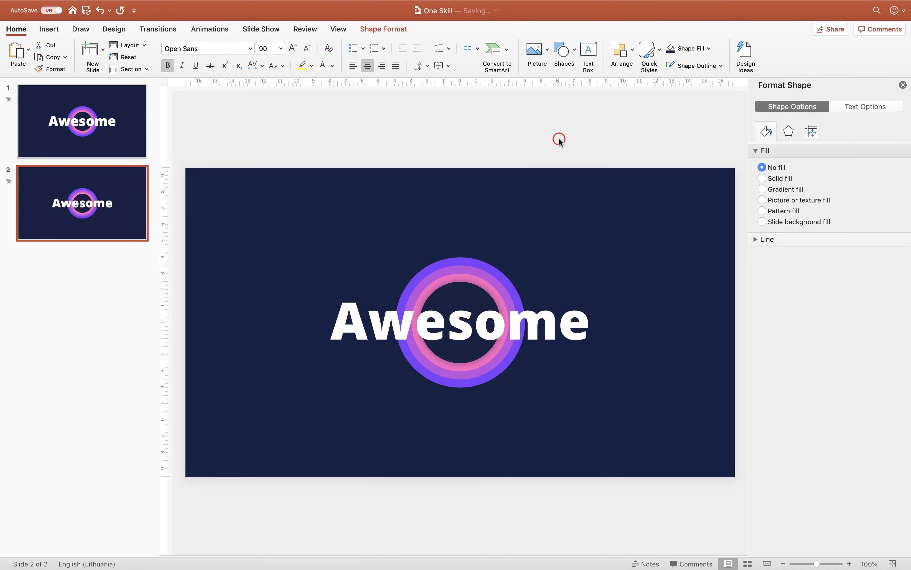
Give the Awesome text a bottom-right outer offset shadow in dark navy
click(579, 313)
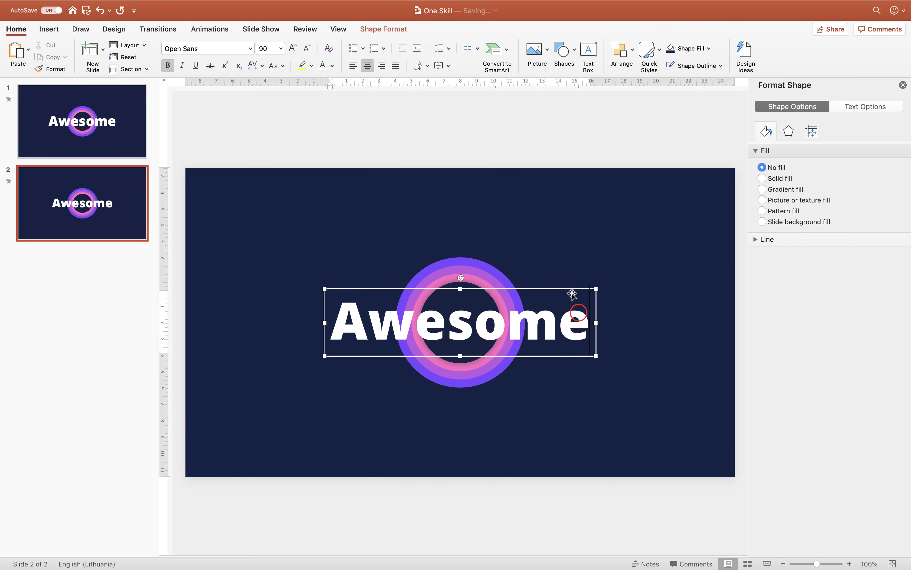
click(864, 106)
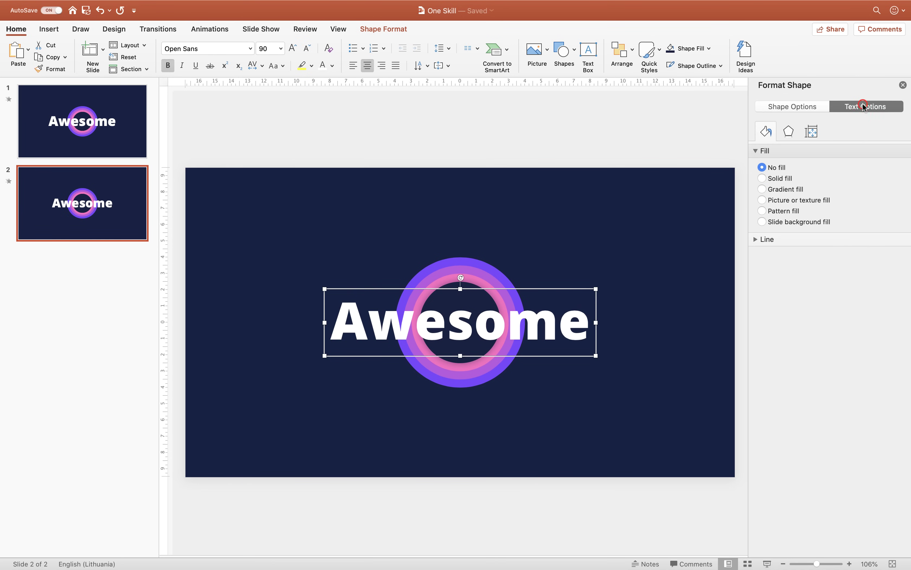
click(790, 131)
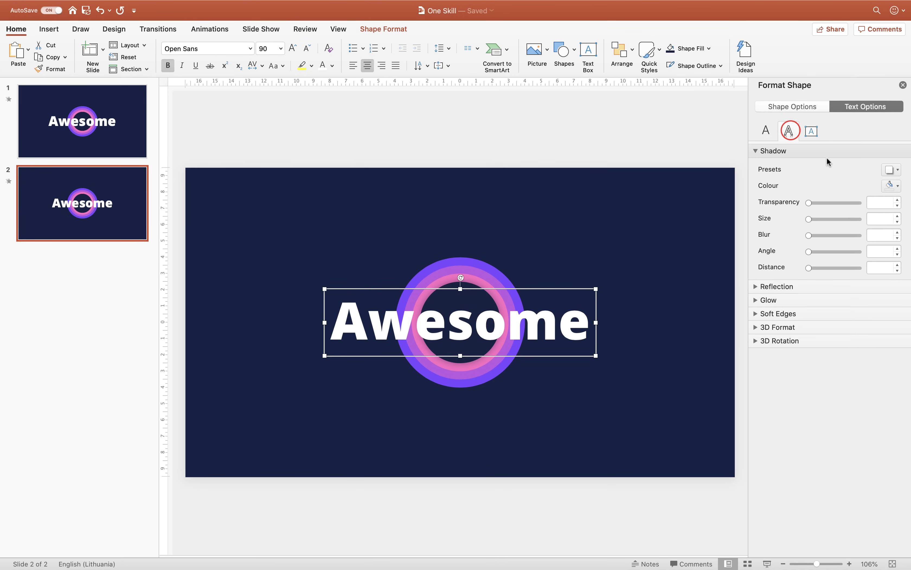
click(893, 169)
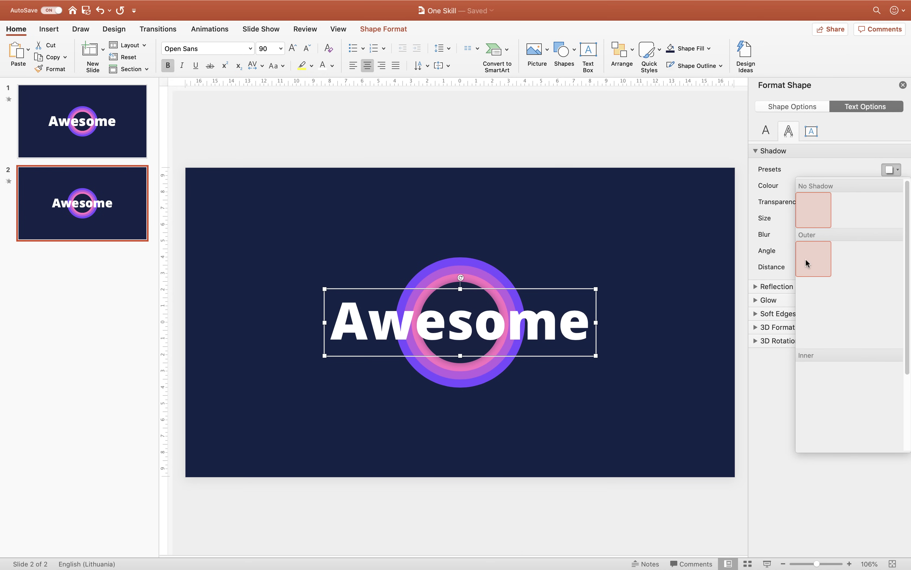
click(806, 263)
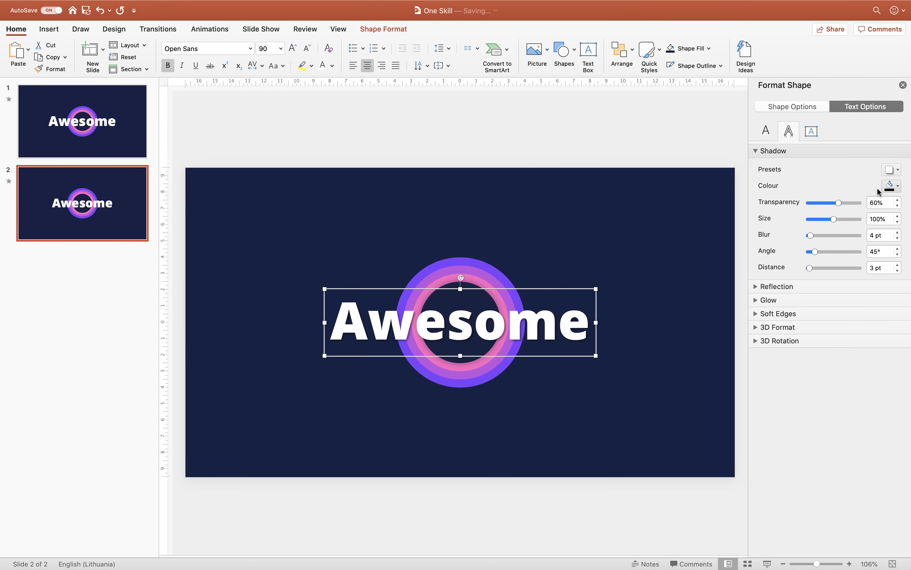
click(889, 186)
click(824, 214)
Set the text shadow to 13 pt blur and 9 pt distance
drag(817, 562, 830, 562)
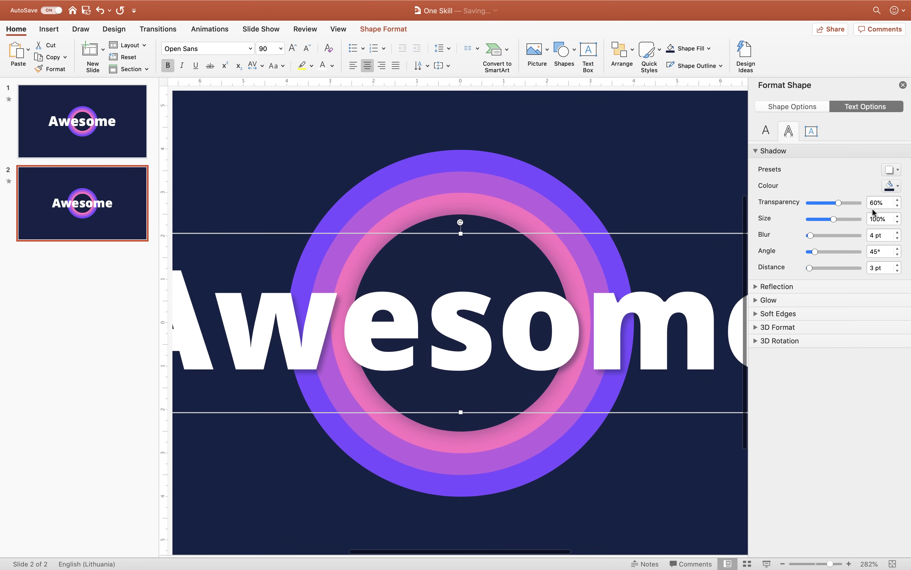
drag(808, 235, 813, 236)
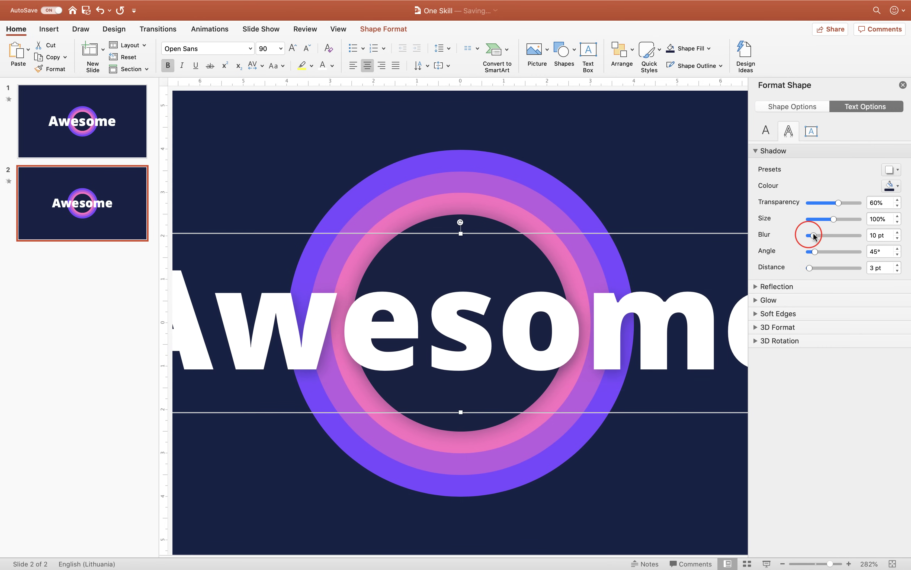
click(809, 269)
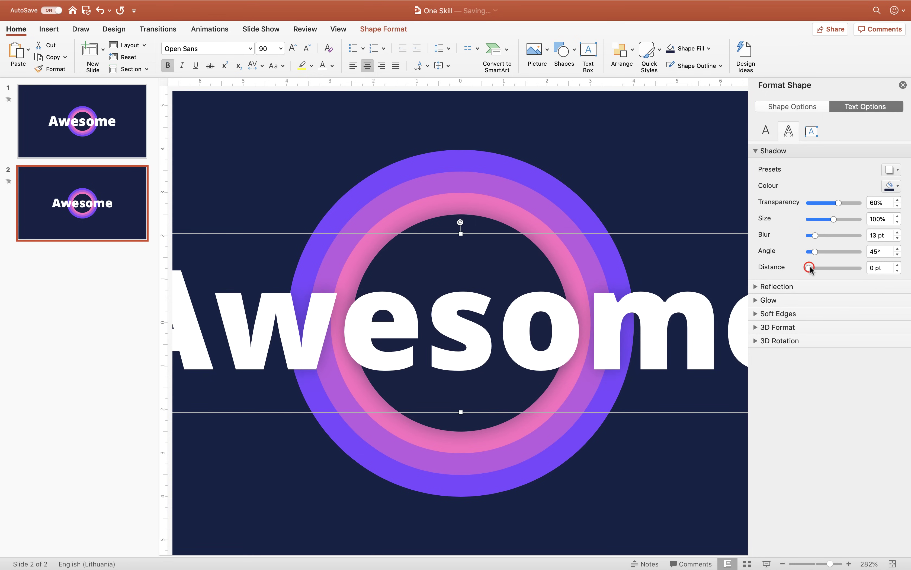
drag(810, 268, 814, 268)
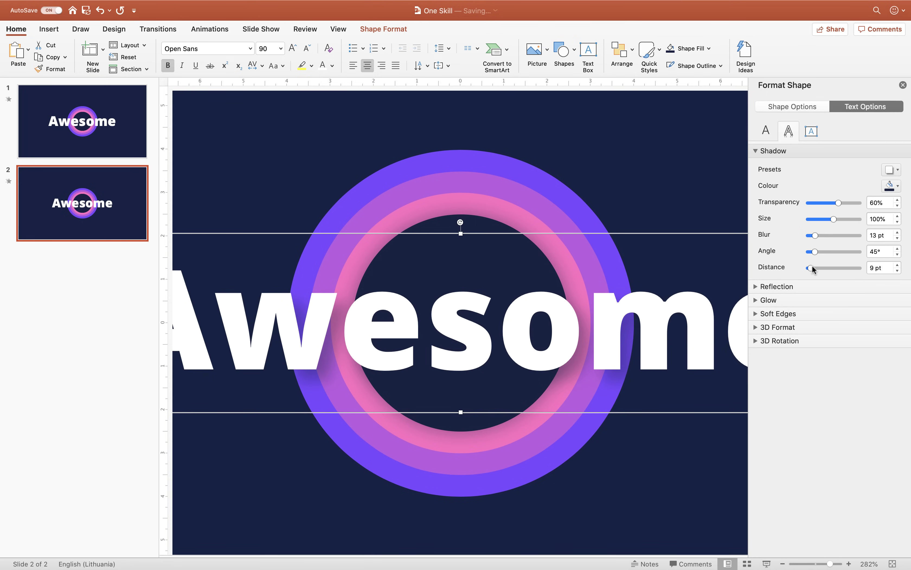